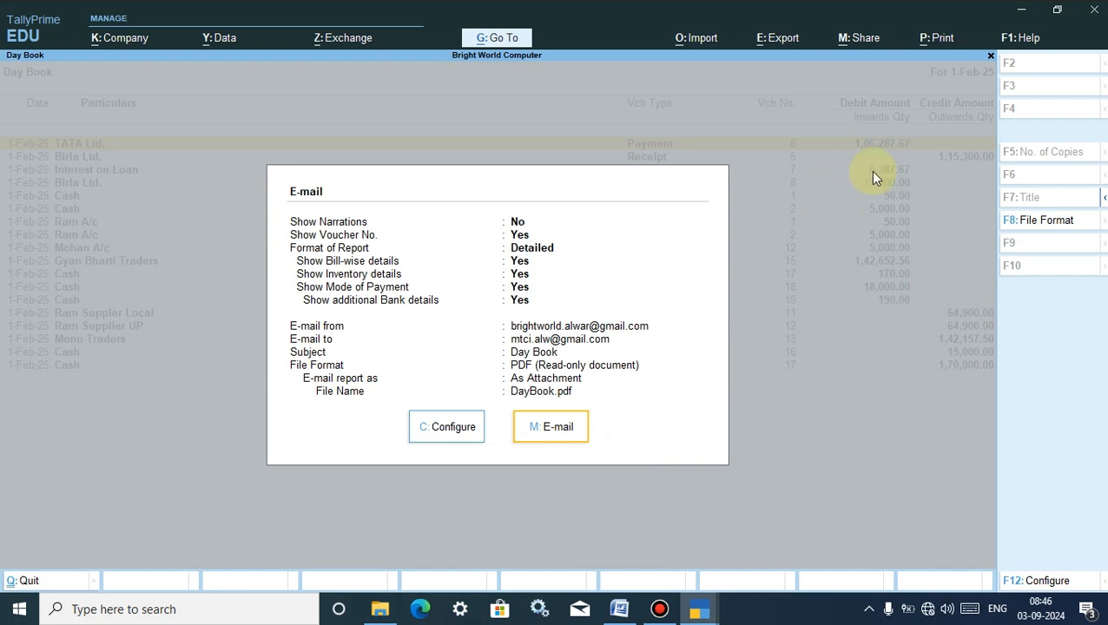
- Minimize TallyPrime, refresh the desktop twice, and restore the first TallyPrime window from the taskbar
{"action": "left_click", "coordinate": [1021, 11]}
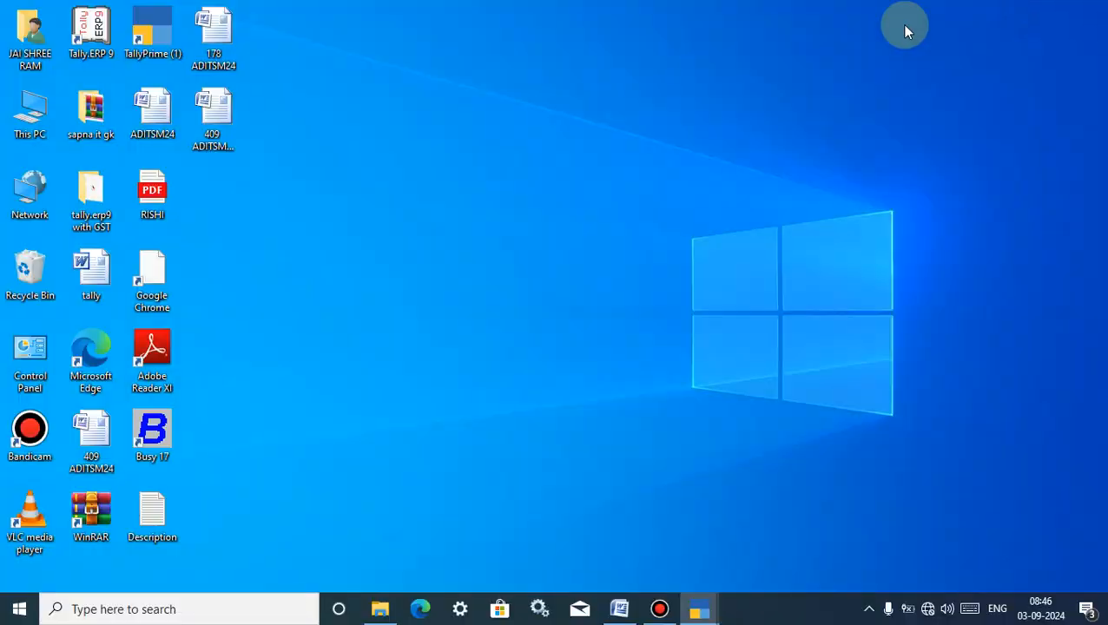
{"action": "right_click", "coordinate": [674, 124]}
{"action": "left_click", "coordinate": [720, 172]}
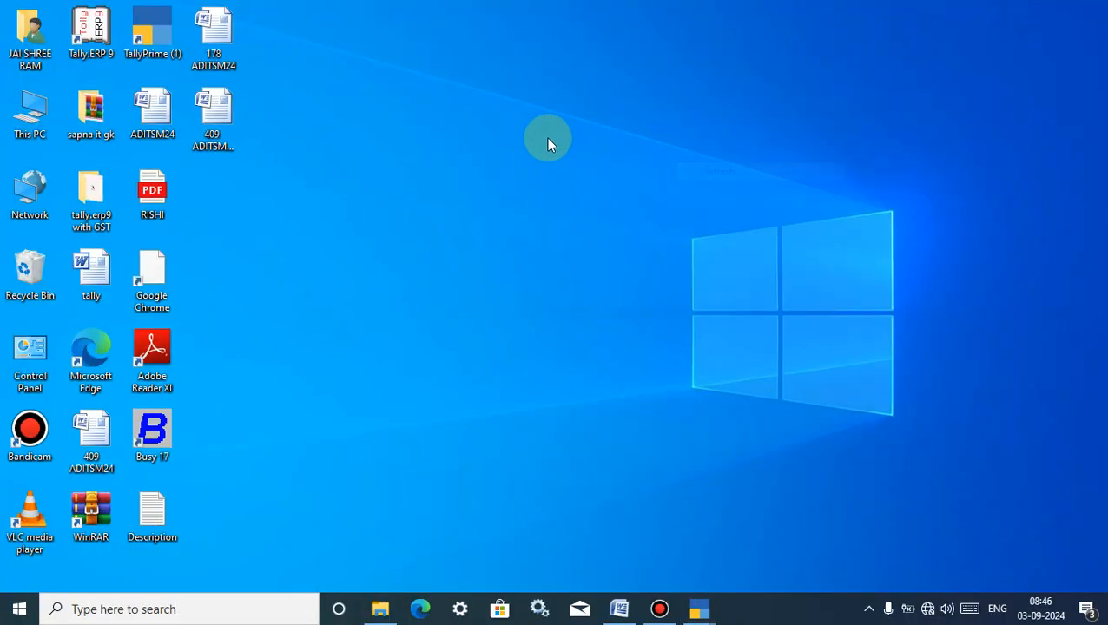
{"action": "right_click", "coordinate": [357, 100]}
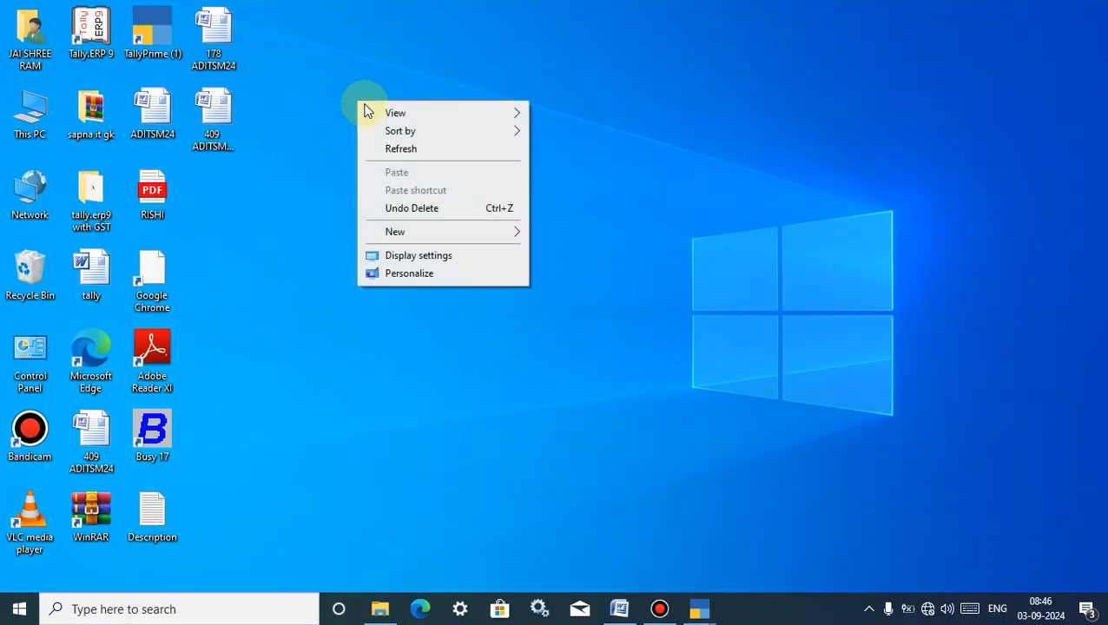
{"action": "left_click", "coordinate": [395, 151]}
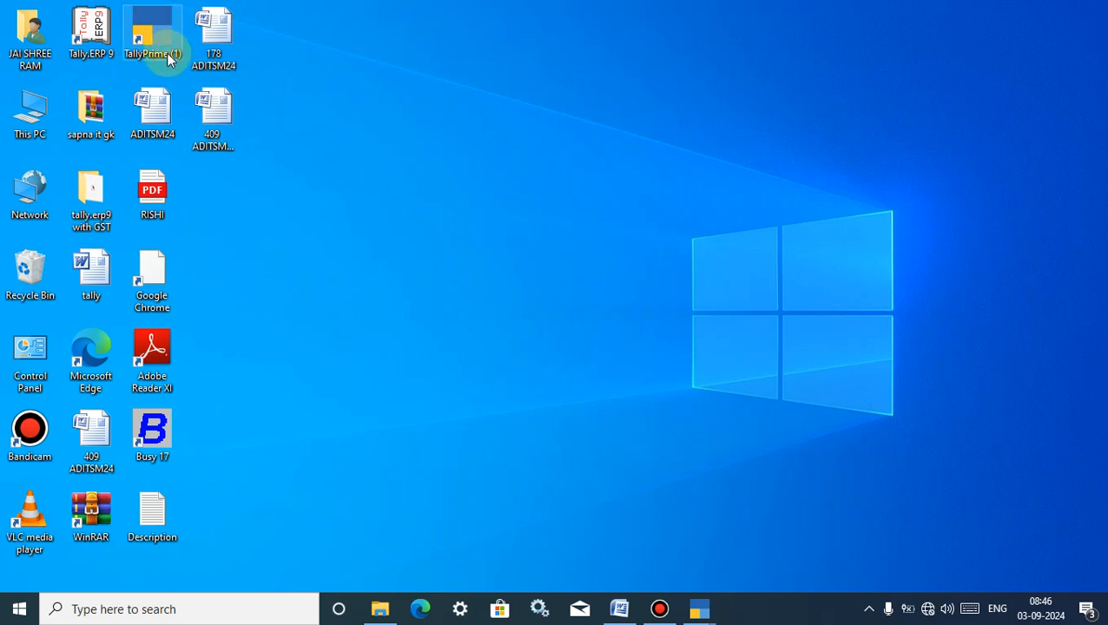
{"action": "left_click", "coordinate": [704, 607]}
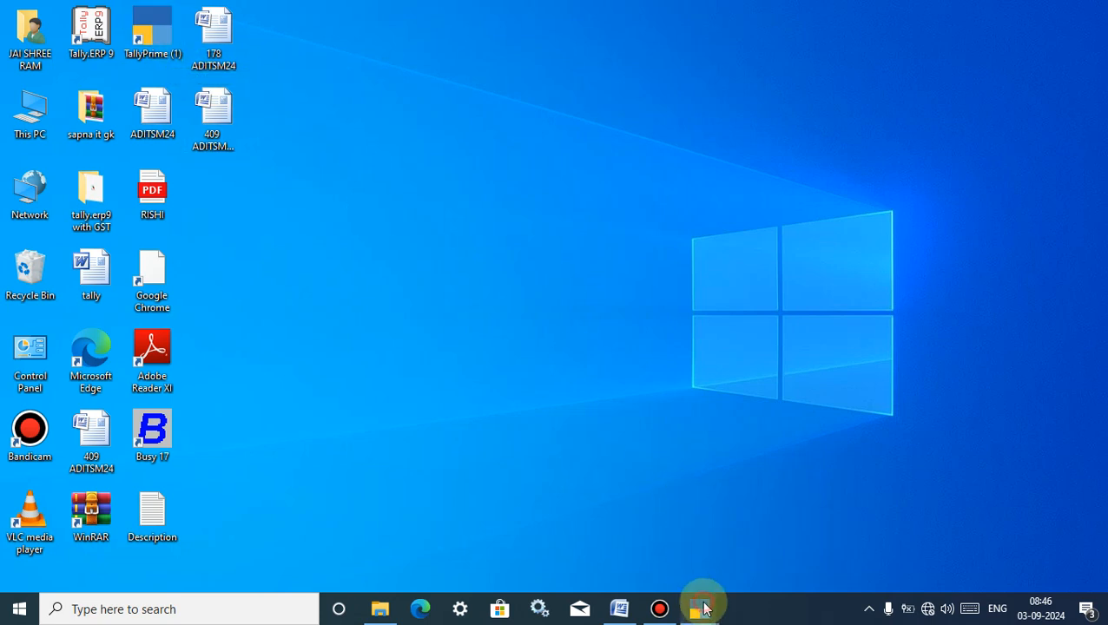
{"action": "left_click", "coordinate": [618, 550]}
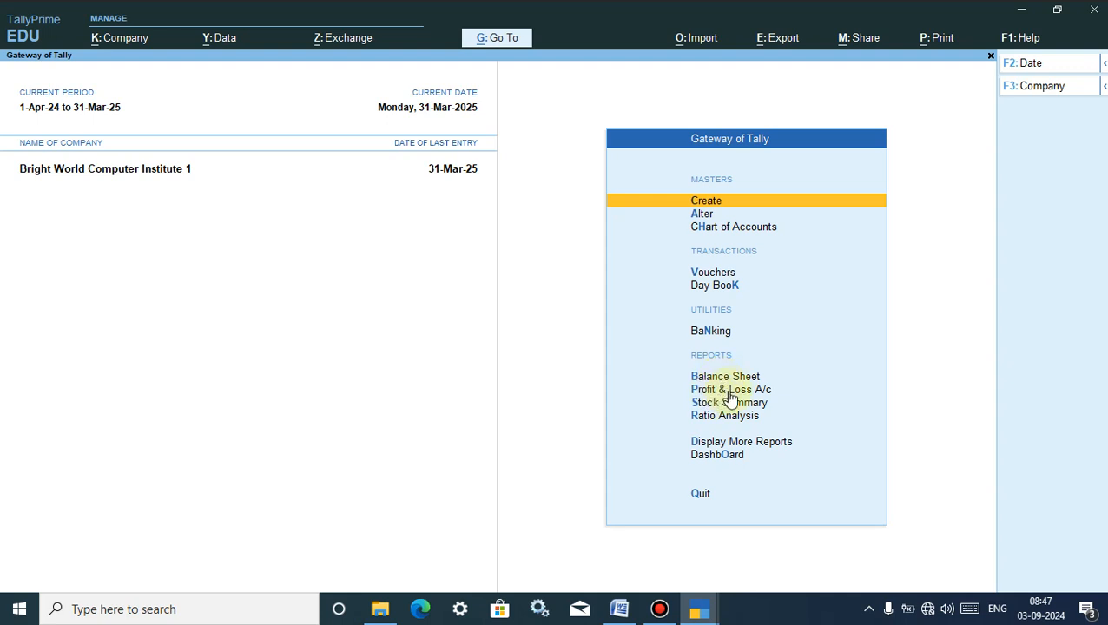
- Open the 31-Mar-25 Day Book, reopening it once, and start e-mailing it with Ctrl+M
{"action": "left_click", "coordinate": [718, 291]}
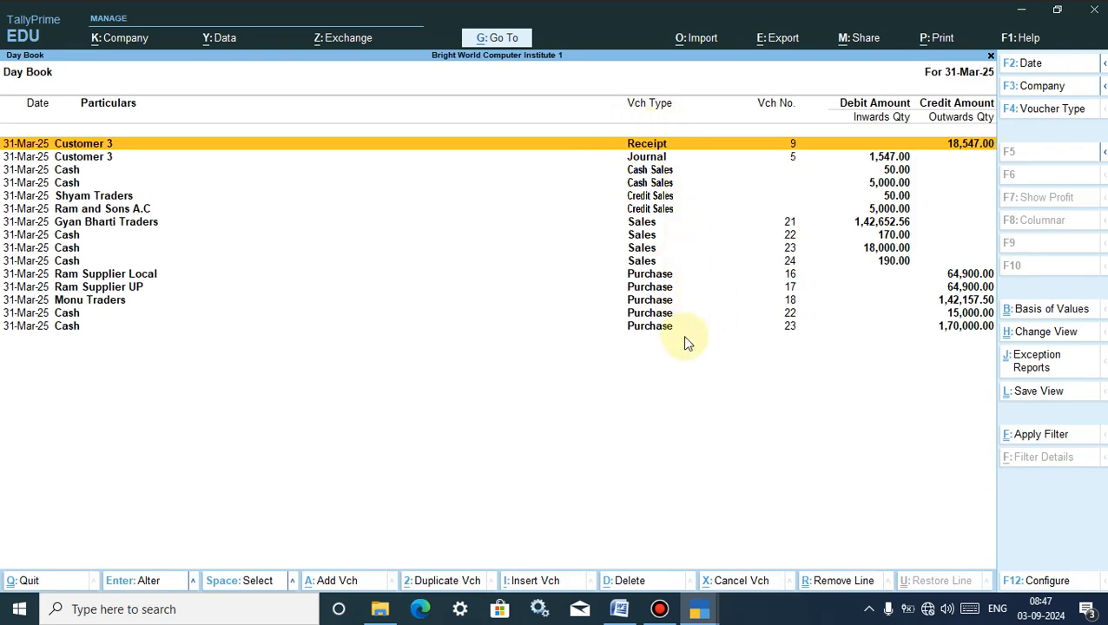
{"action": "key", "text": "Escape"}
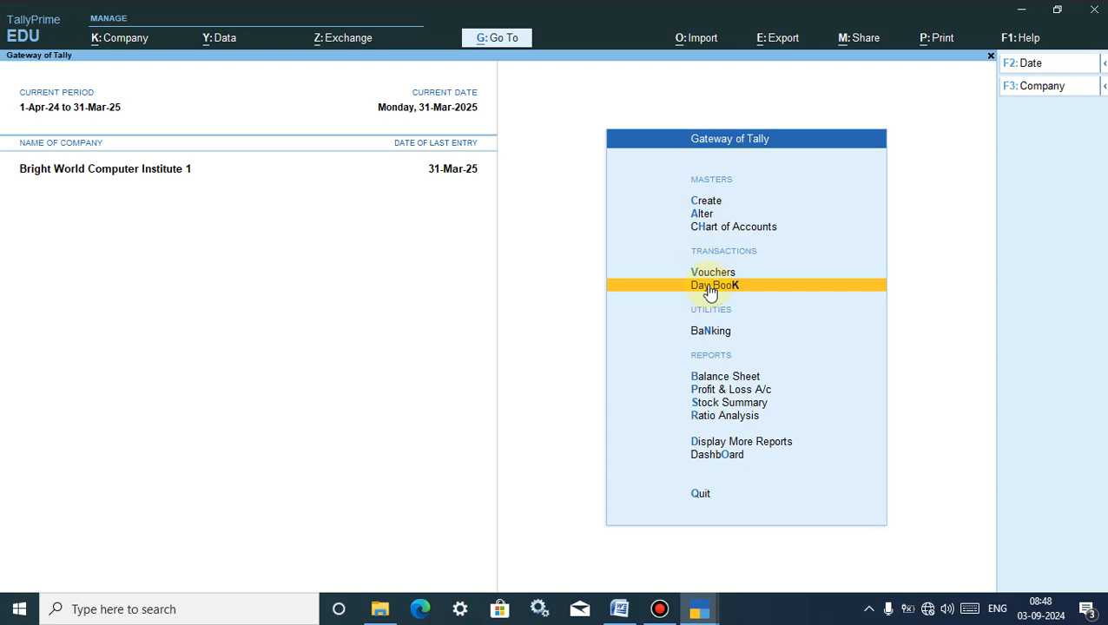
{"action": "left_click", "coordinate": [711, 289]}
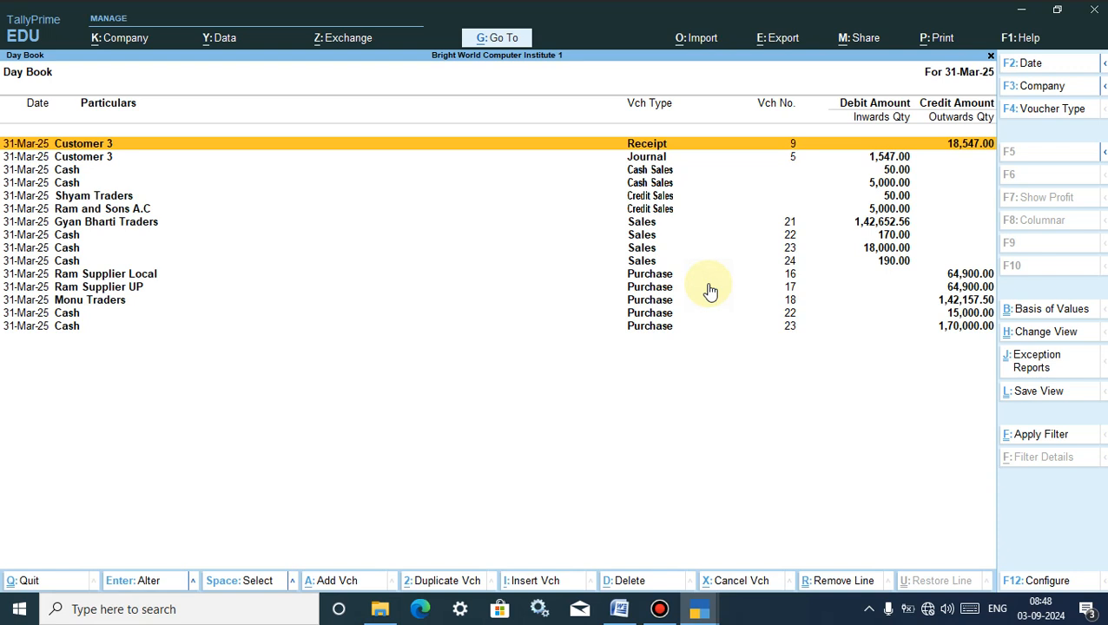
{"action": "key", "text": "ctrl+m"}
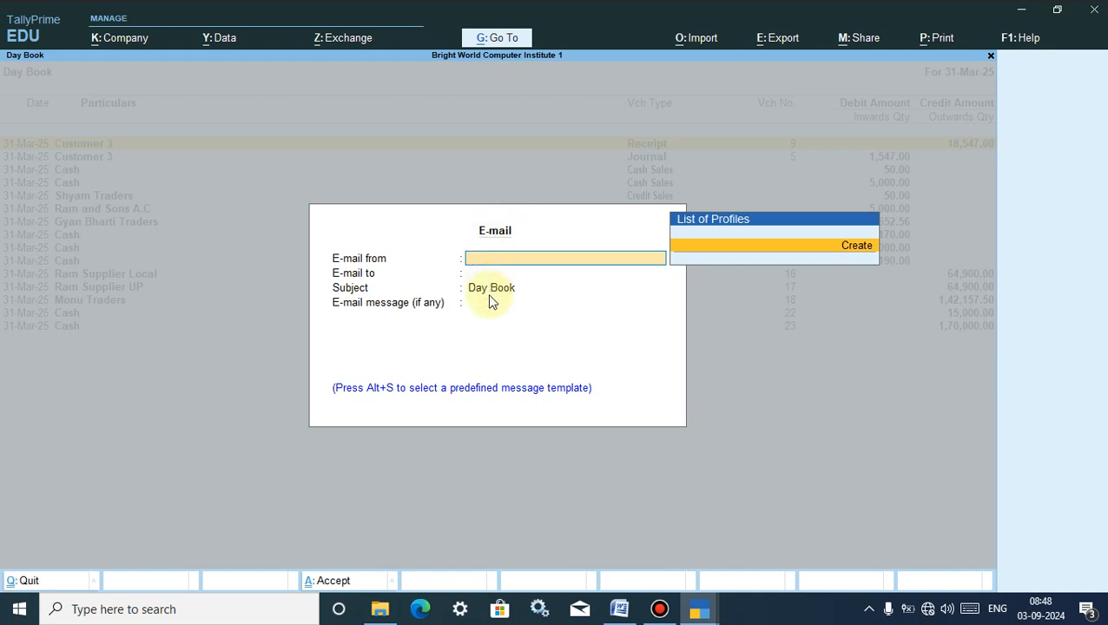
{"action": "left_click", "coordinate": [19, 580]}
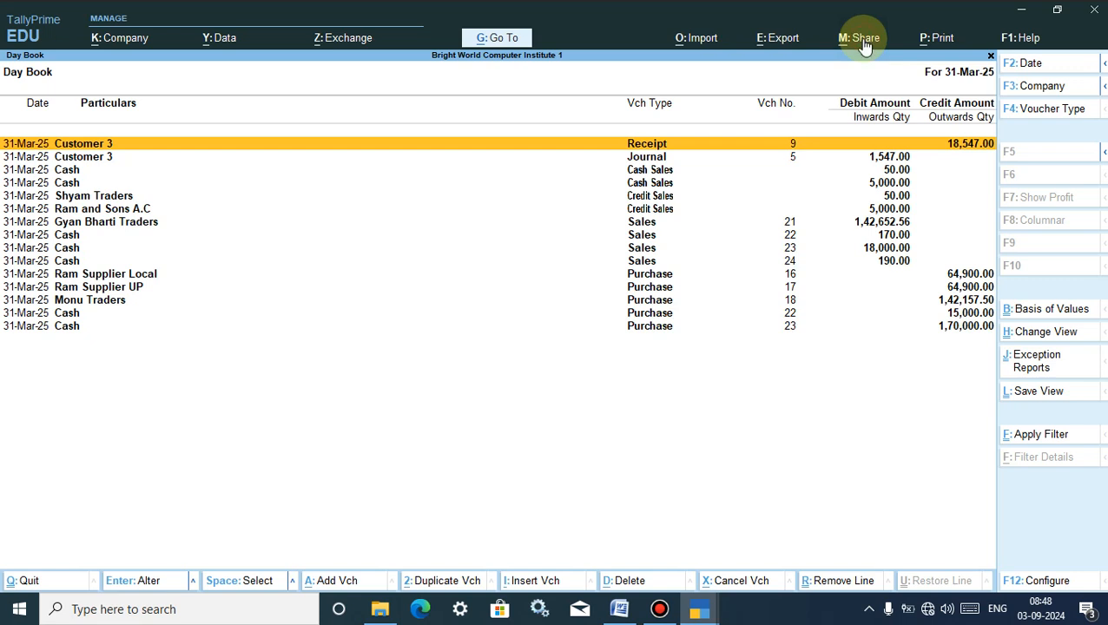
{"action": "left_click", "coordinate": [851, 39]}
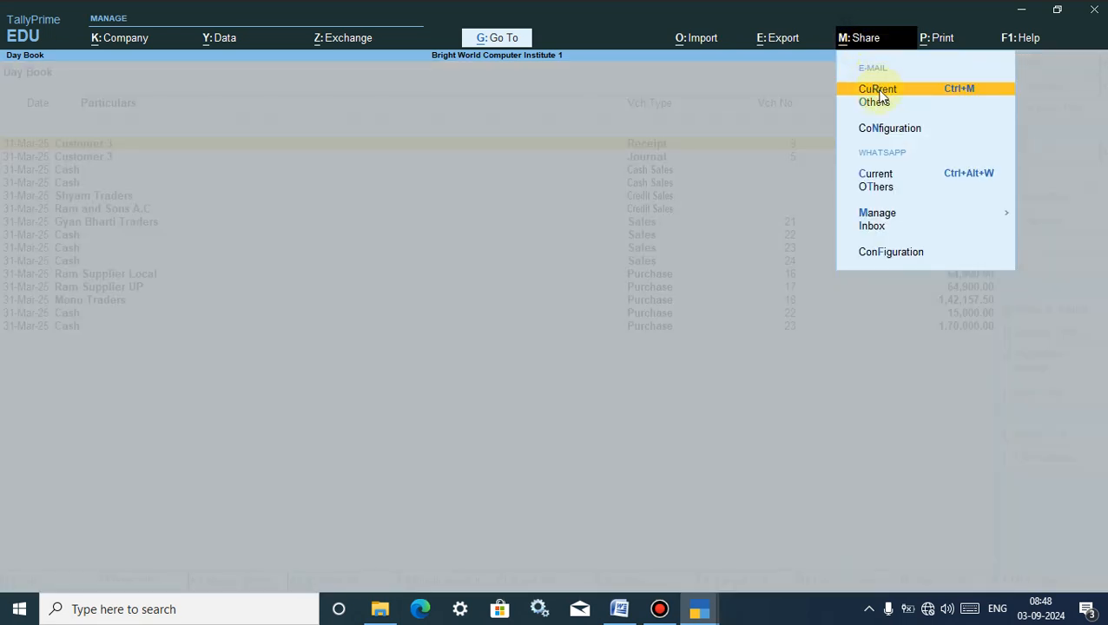
{"action": "left_click", "coordinate": [927, 92]}
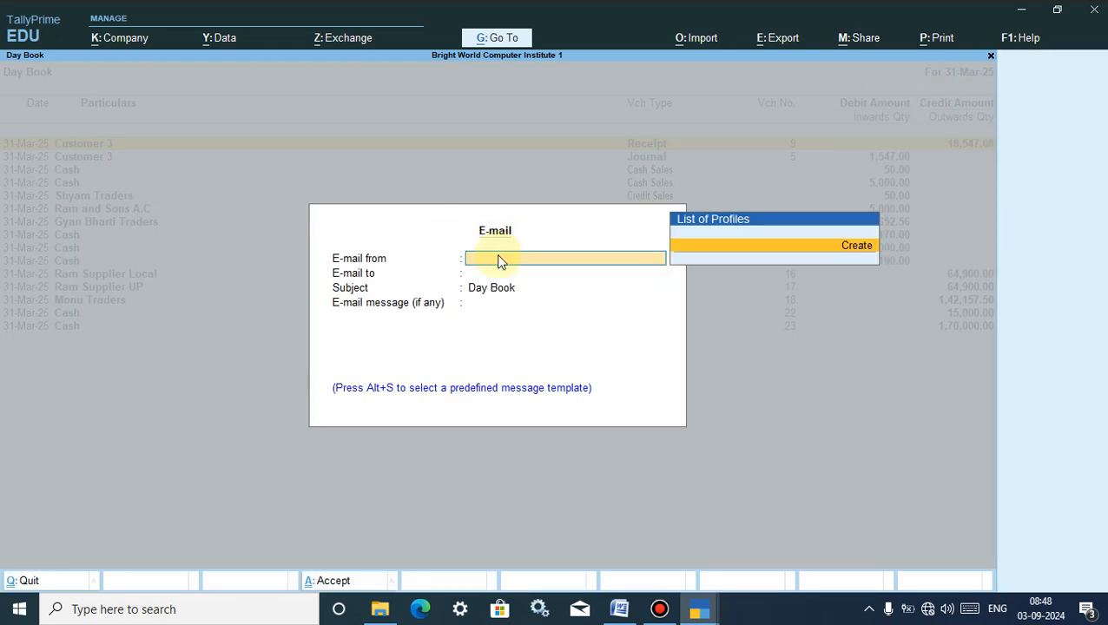
- Create a new sender profile with the sender's Gmail address and show additional server options
{"action": "left_click", "coordinate": [857, 249]}
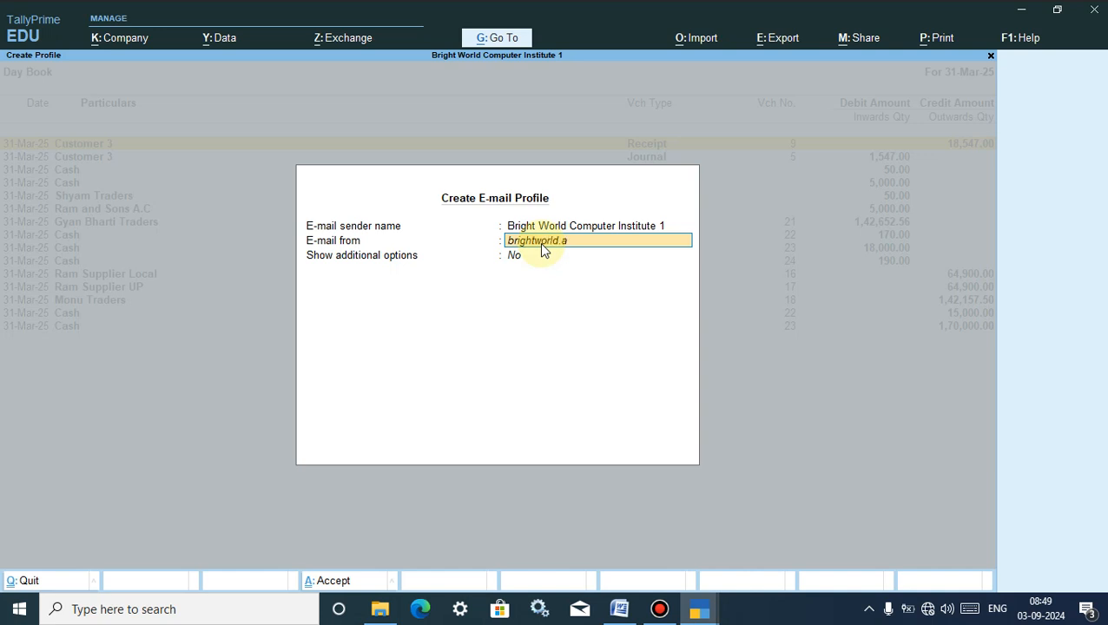
{"action": "type", "text": "@gmail.com"}
{"action": "key", "text": "Return"}
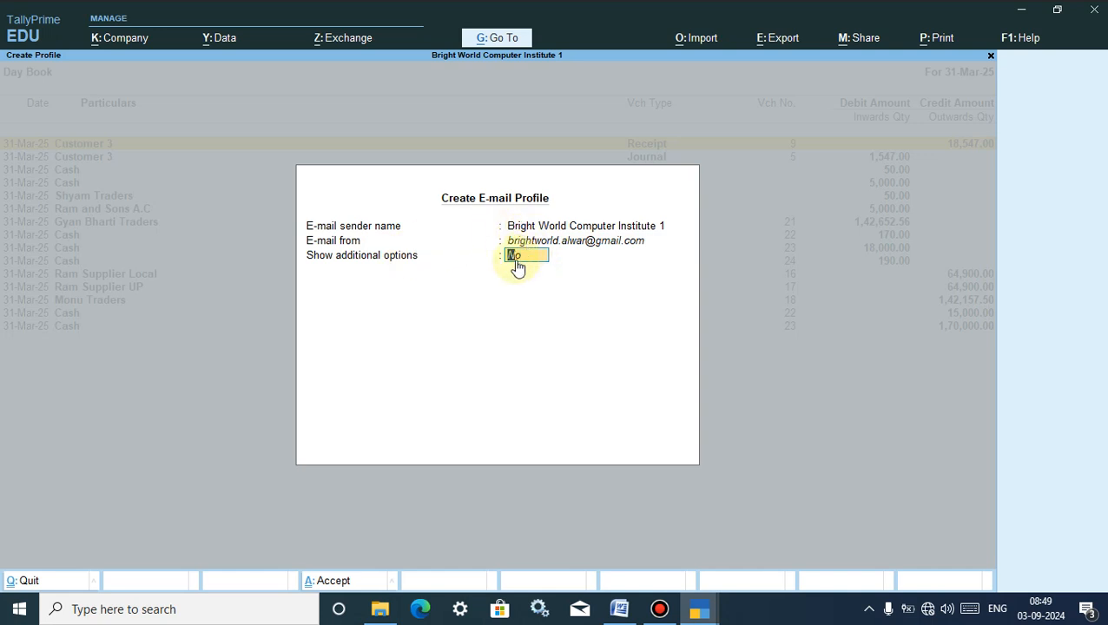
{"action": "type", "text": "y"}
{"action": "key", "text": "Return"}
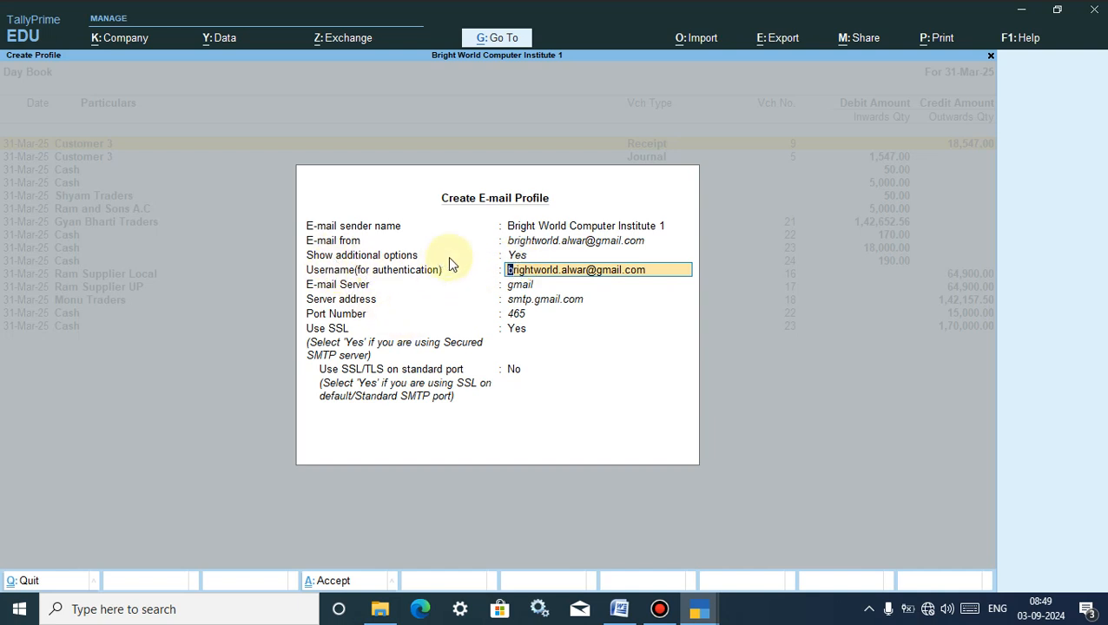
- Revisit the sender address and authentication username fields, then move on to the e-mail server
{"action": "left_click", "coordinate": [521, 242]}
{"action": "left_click", "coordinate": [537, 271]}
{"action": "key", "text": "Return"}
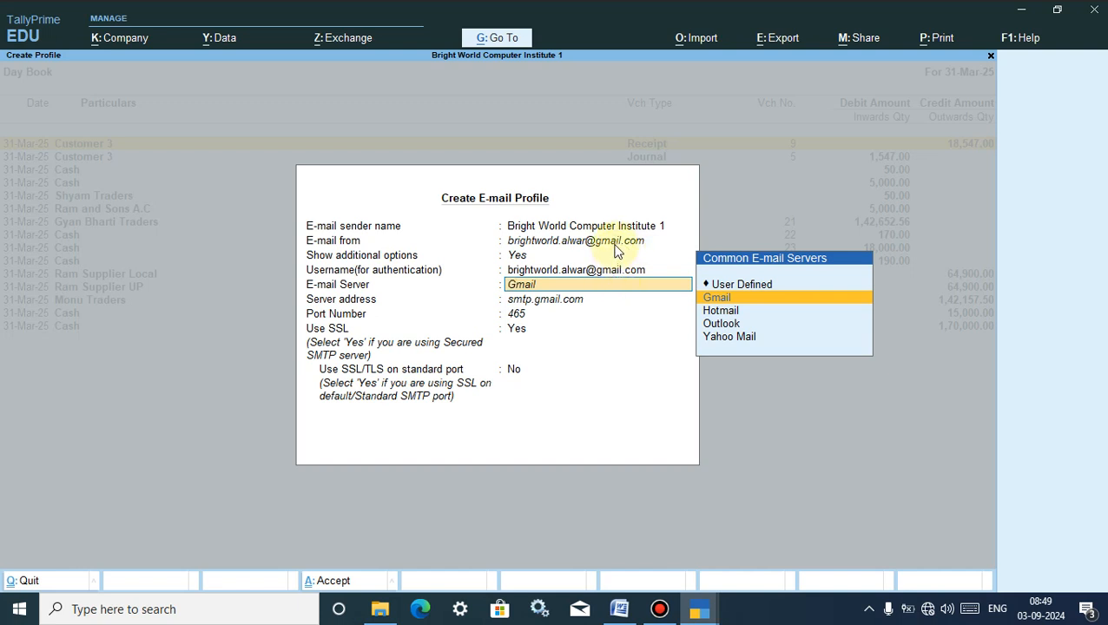
- Try Hotmail, Outlook and Yahoo Mail as the server, finally settling on Gmail (smtp.gmail.com, port 465)
{"action": "left_click", "coordinate": [720, 313]}
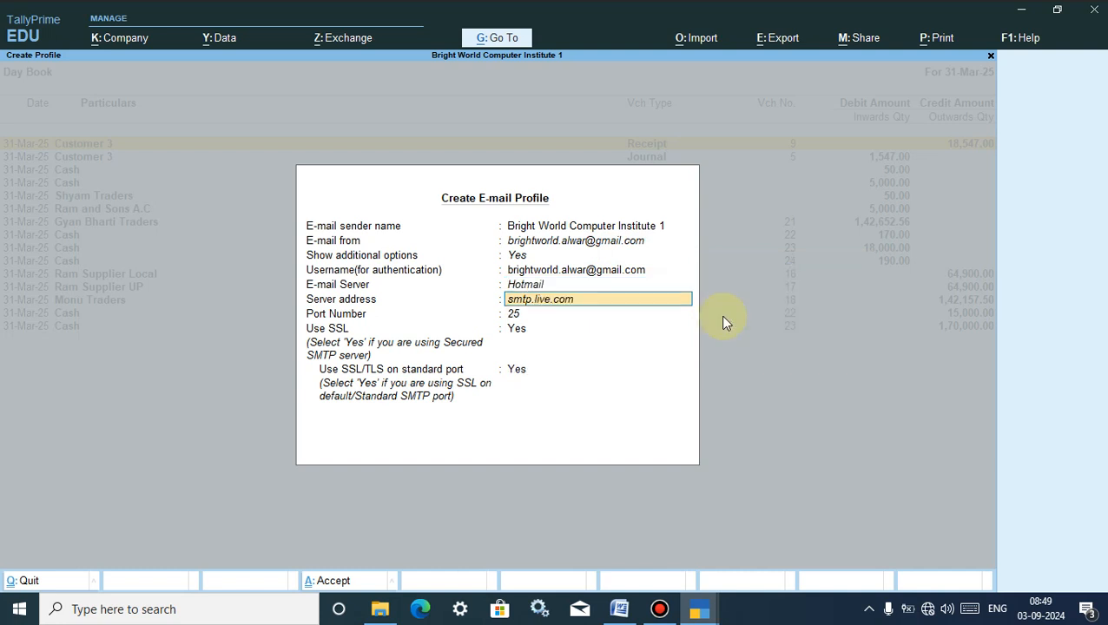
{"action": "left_click", "coordinate": [543, 284]}
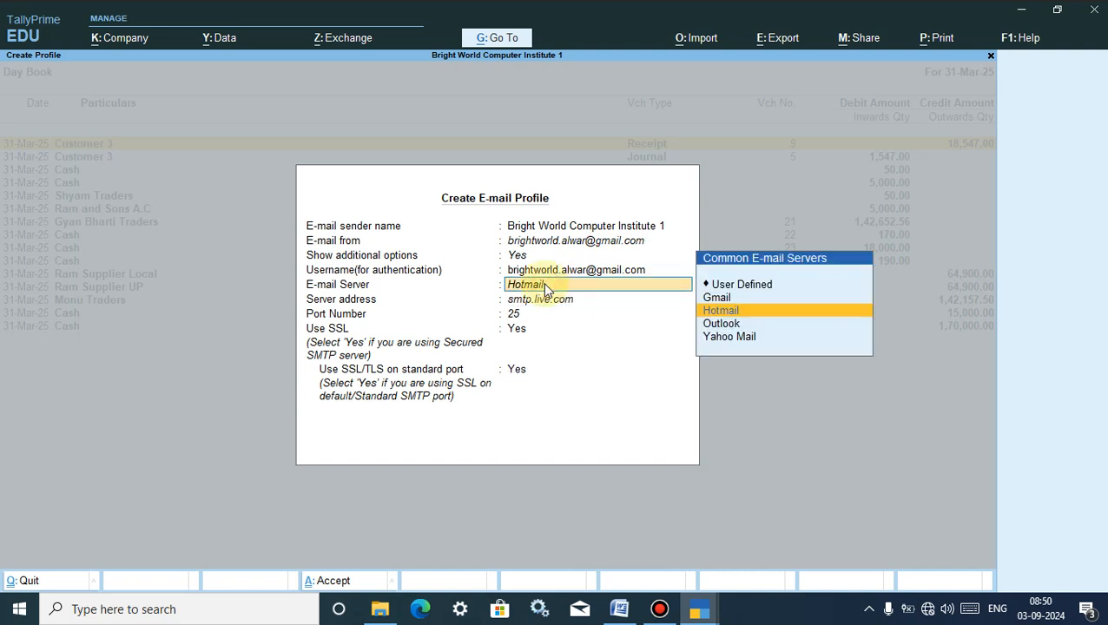
{"action": "key", "text": "Down"}
{"action": "key", "text": "Return"}
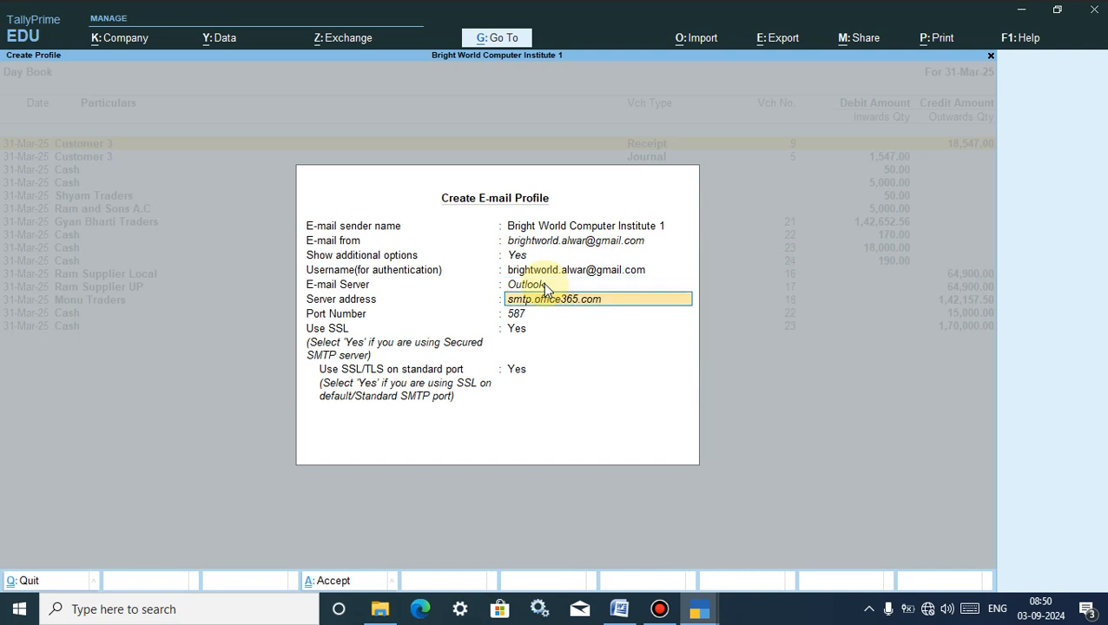
{"action": "left_click", "coordinate": [542, 287]}
{"action": "key", "text": "Down"}
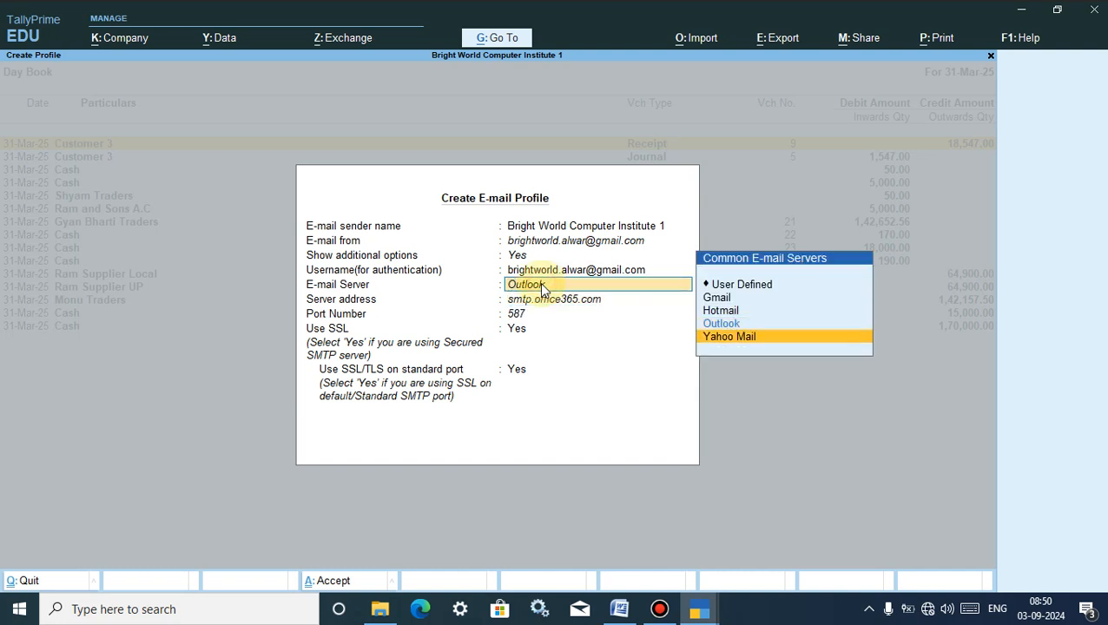
{"action": "key", "text": "Return"}
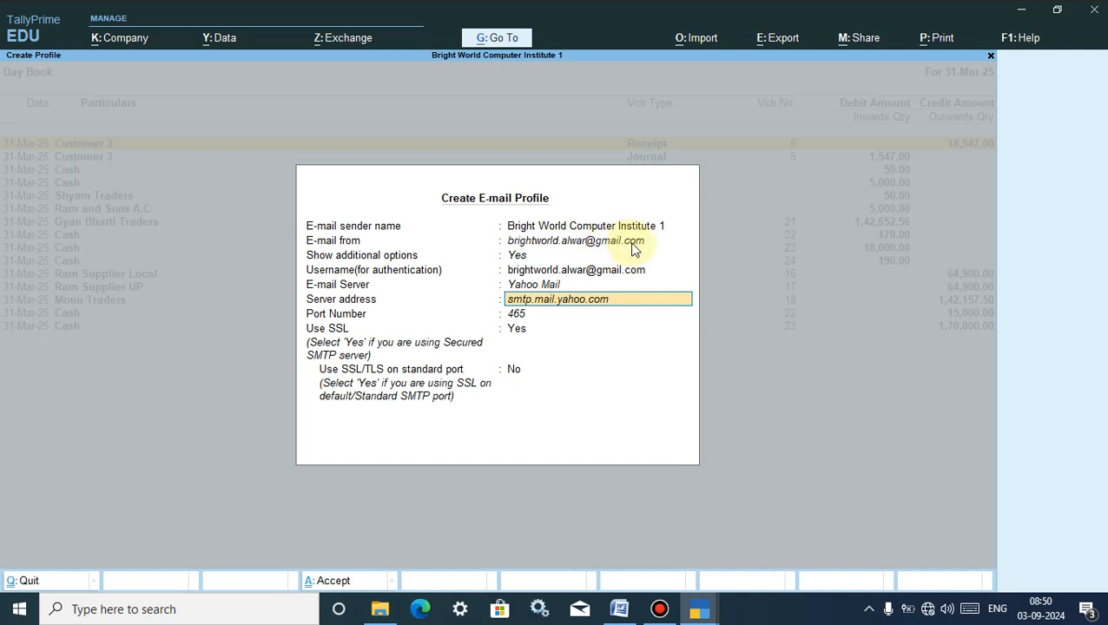
{"action": "left_click", "coordinate": [533, 287]}
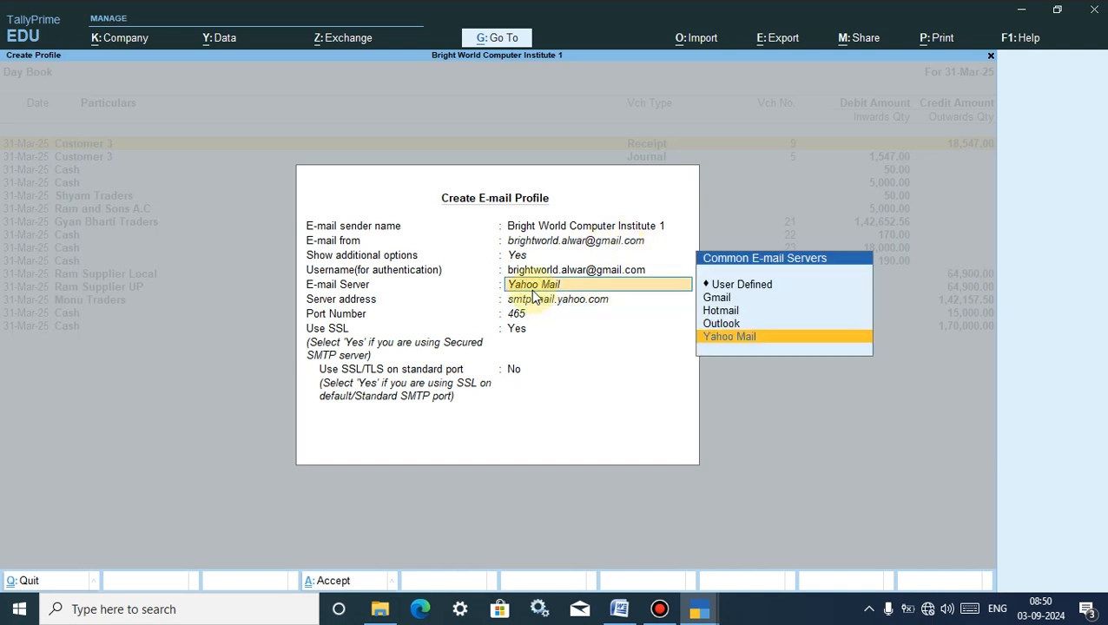
{"action": "key", "text": "Up"}
{"action": "key", "text": "Up"}
{"action": "key", "text": "Return"}
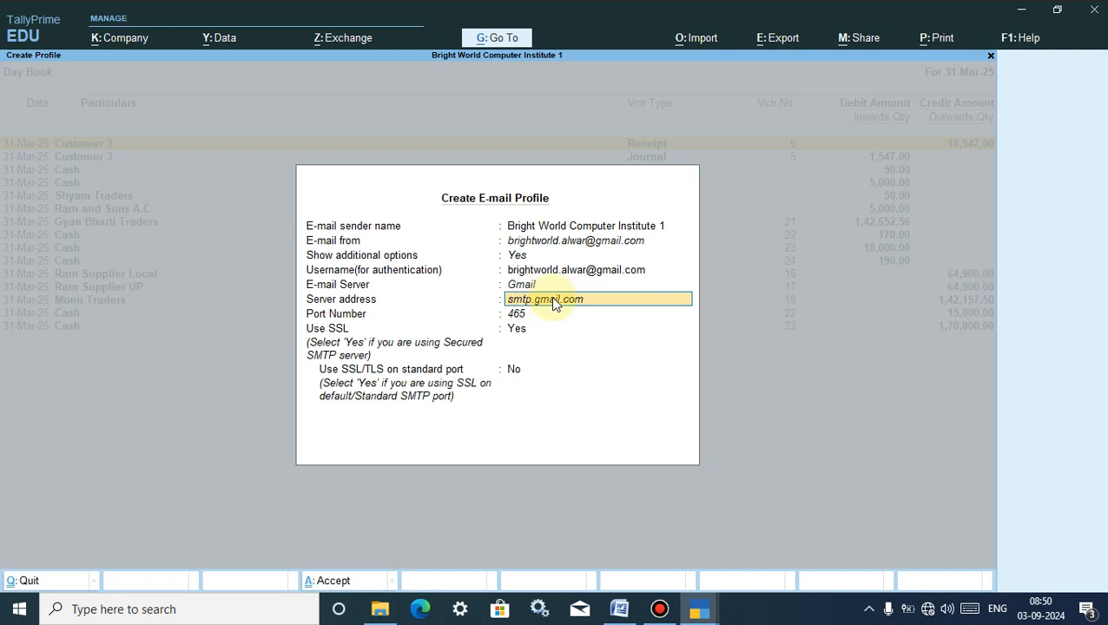
- Set Use SSL/TLS on standard port to Yes and accept to save the Gmail profile
{"action": "left_click", "coordinate": [512, 313]}
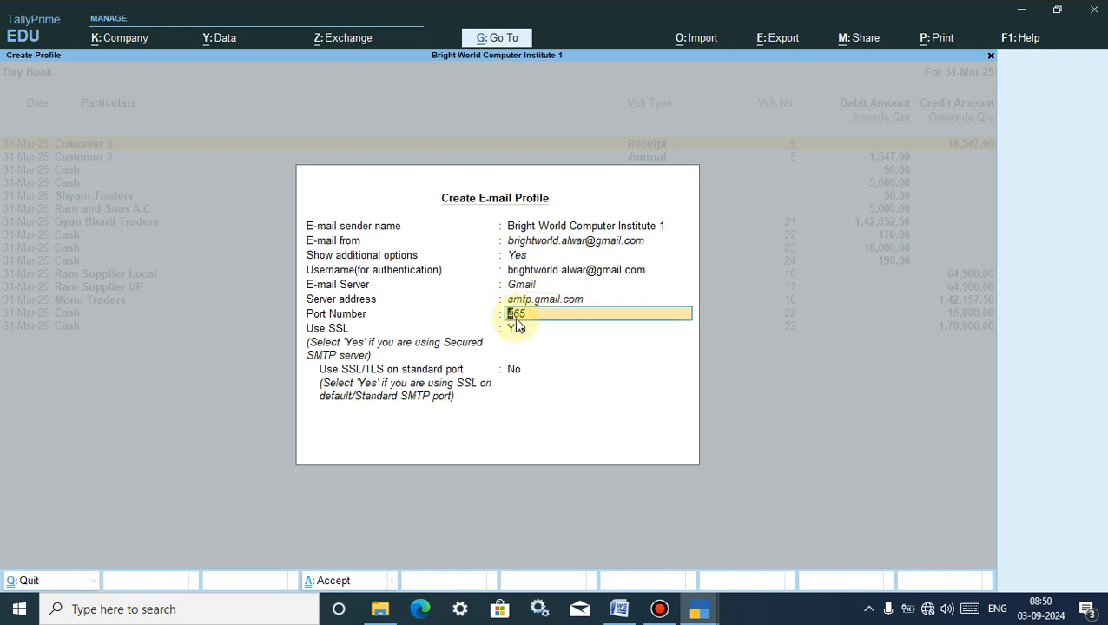
{"action": "left_click", "coordinate": [519, 327]}
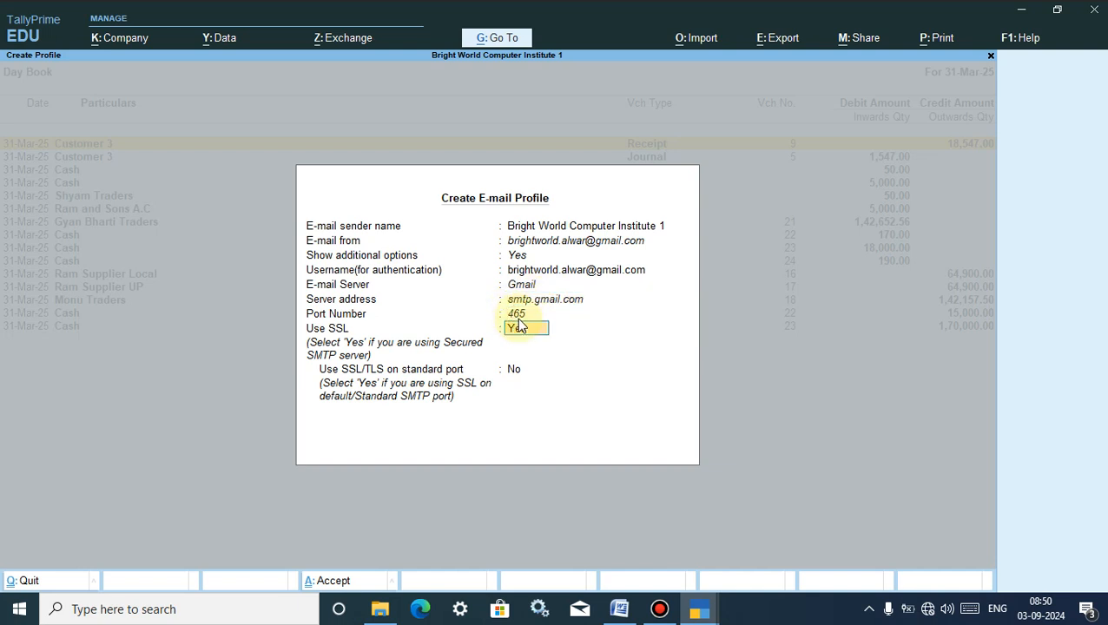
{"action": "left_click", "coordinate": [513, 370]}
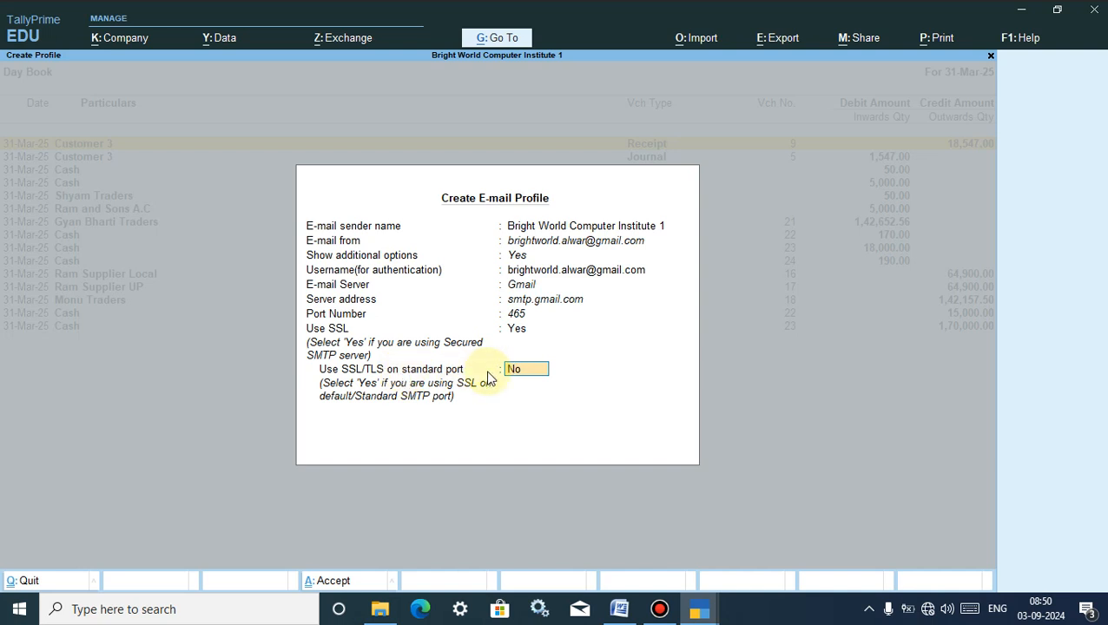
{"action": "type", "text": "y"}
{"action": "key", "text": "Return"}
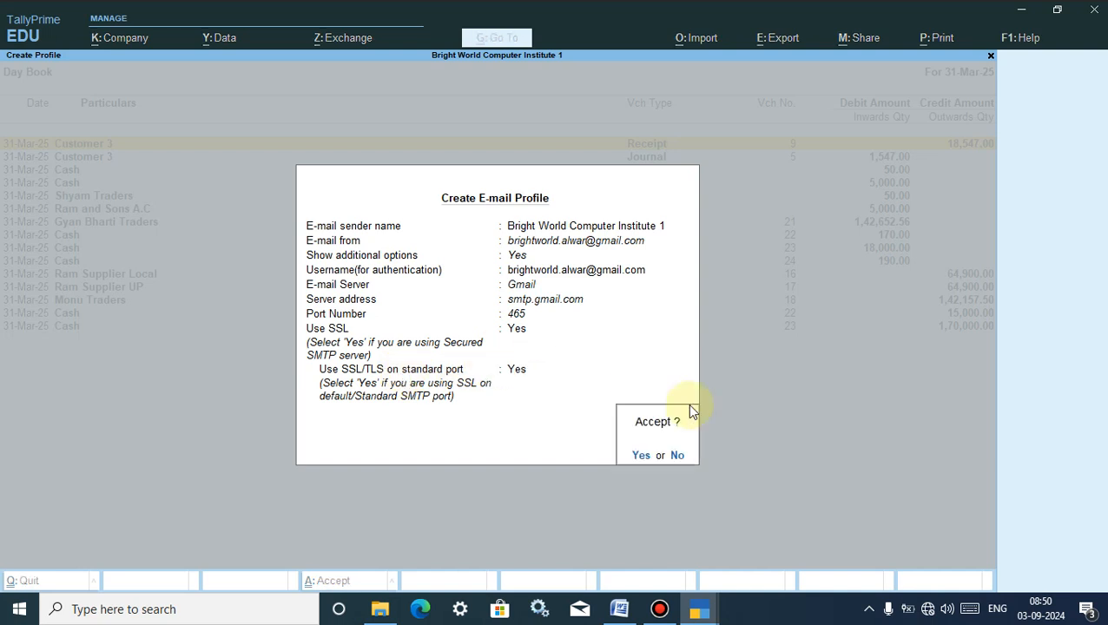
{"action": "left_click", "coordinate": [638, 457]}
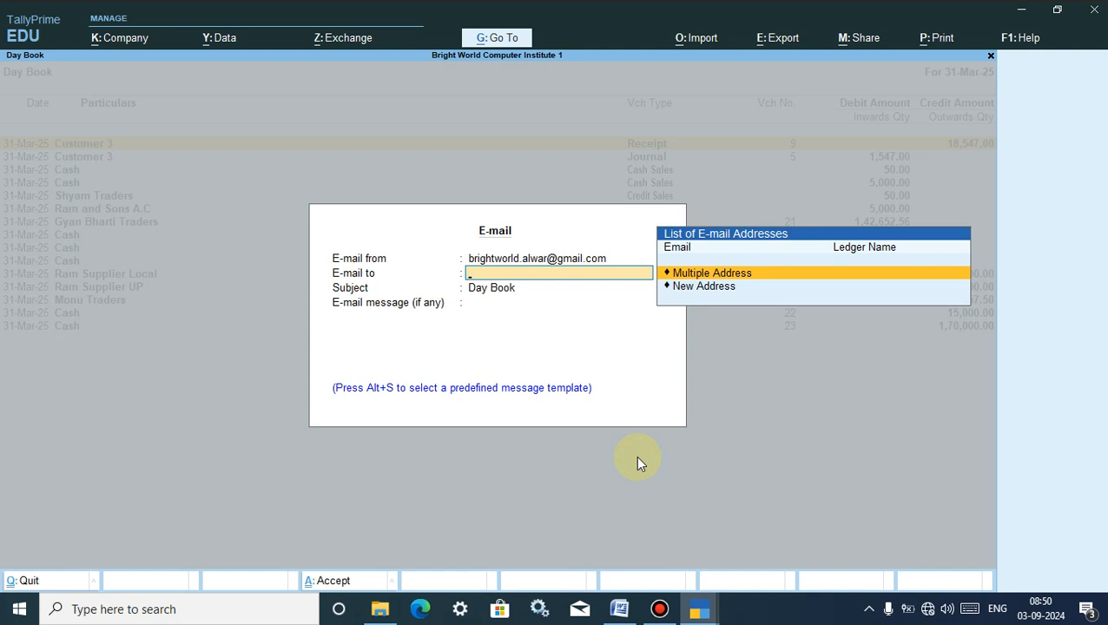
- Enter a new recipient's e-mail address in the E-mail to field
{"action": "left_click", "coordinate": [706, 289]}
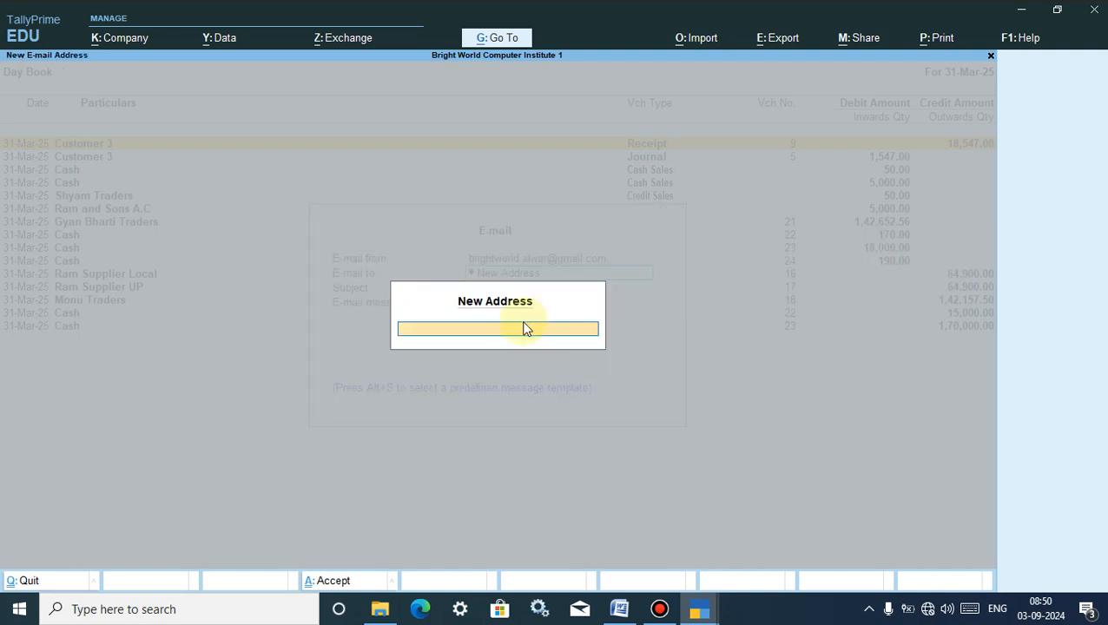
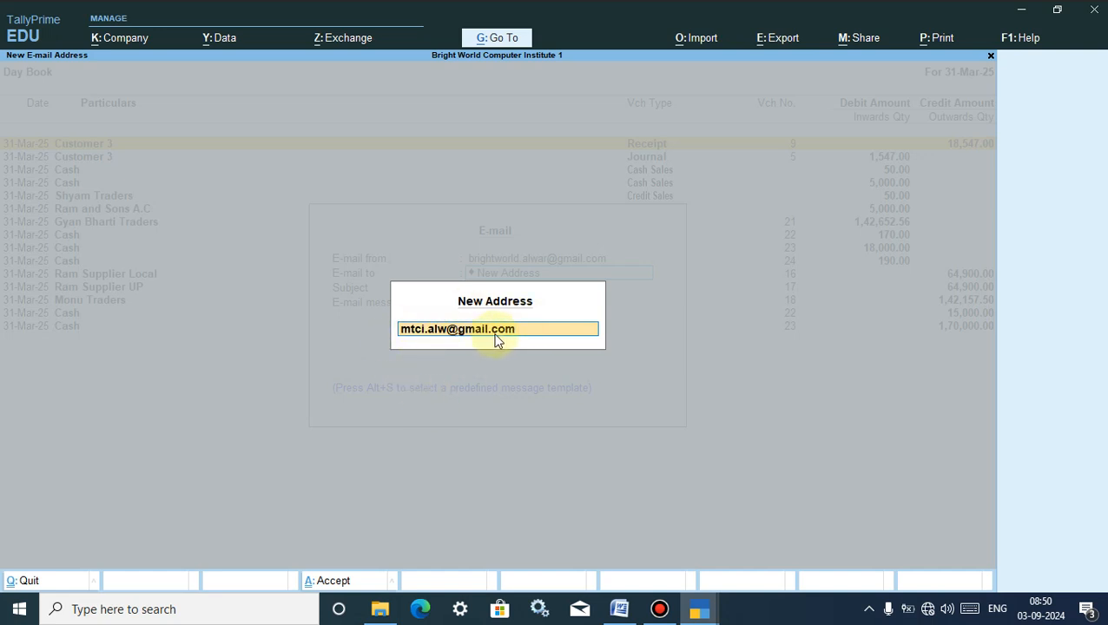
{"action": "key", "text": "Return"}
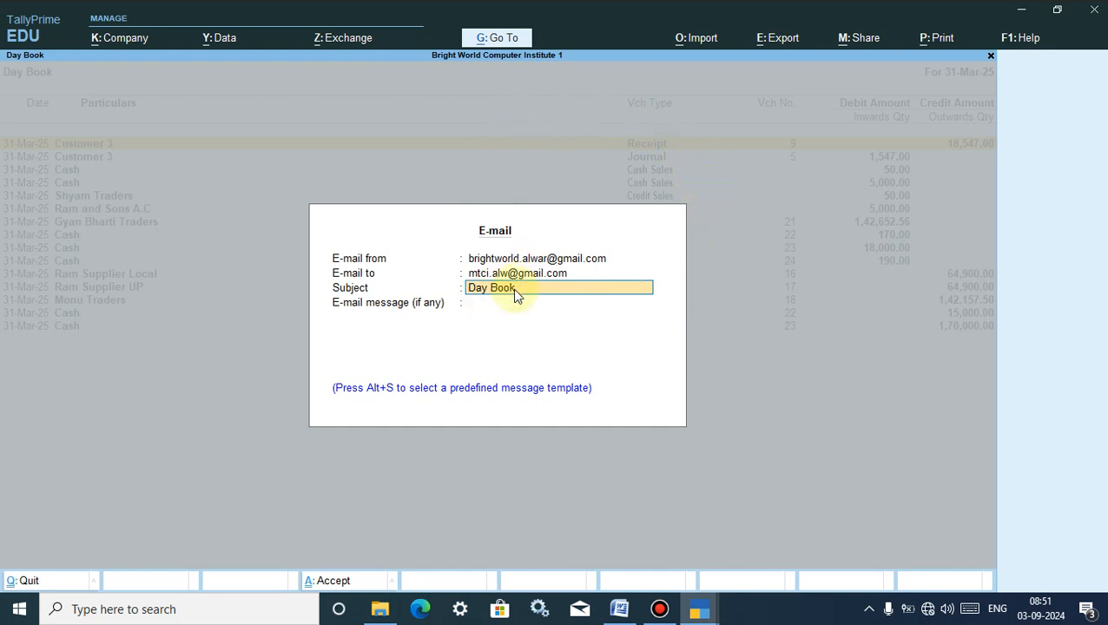
- Keep the subject Day Book and write a 'Dear Sir/M…' message about the attachment file ending 'Thank You'
{"action": "key", "text": "Return"}
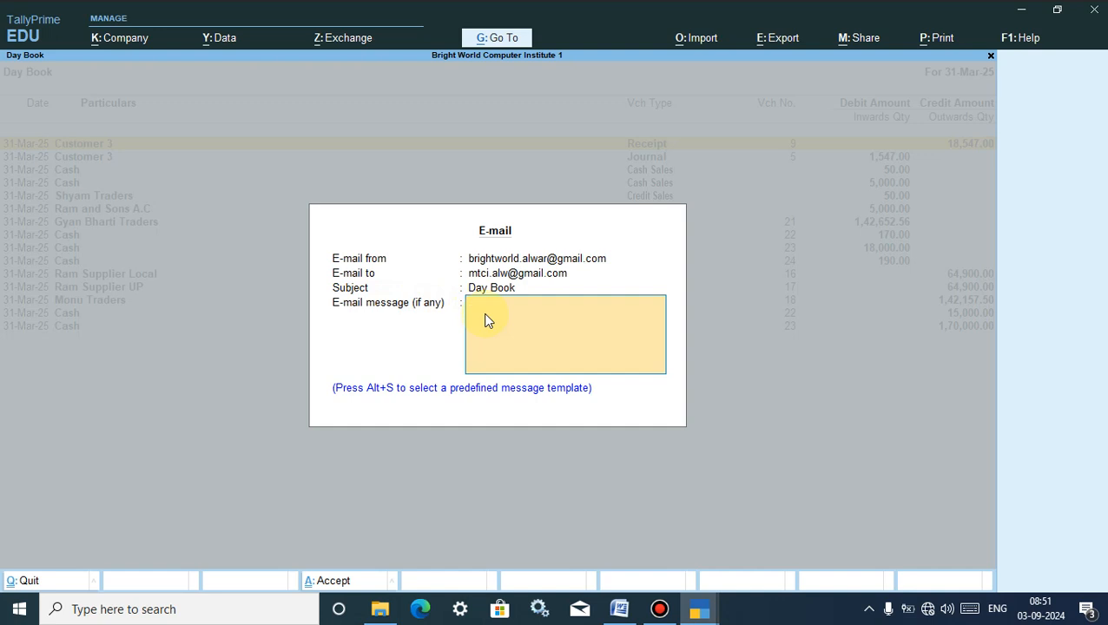
{"action": "type", "text": "Dear Sir/Madam, Please kin"}
{"action": "type", "text": "dlh"}
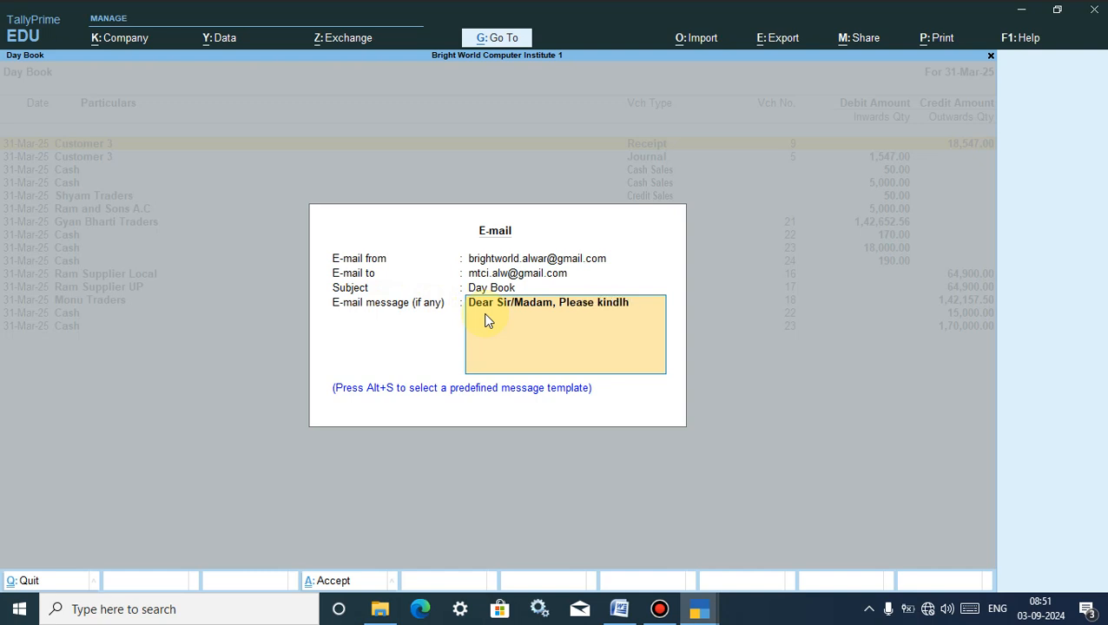
{"action": "type", "text": "ynd attachment file. Thank"}
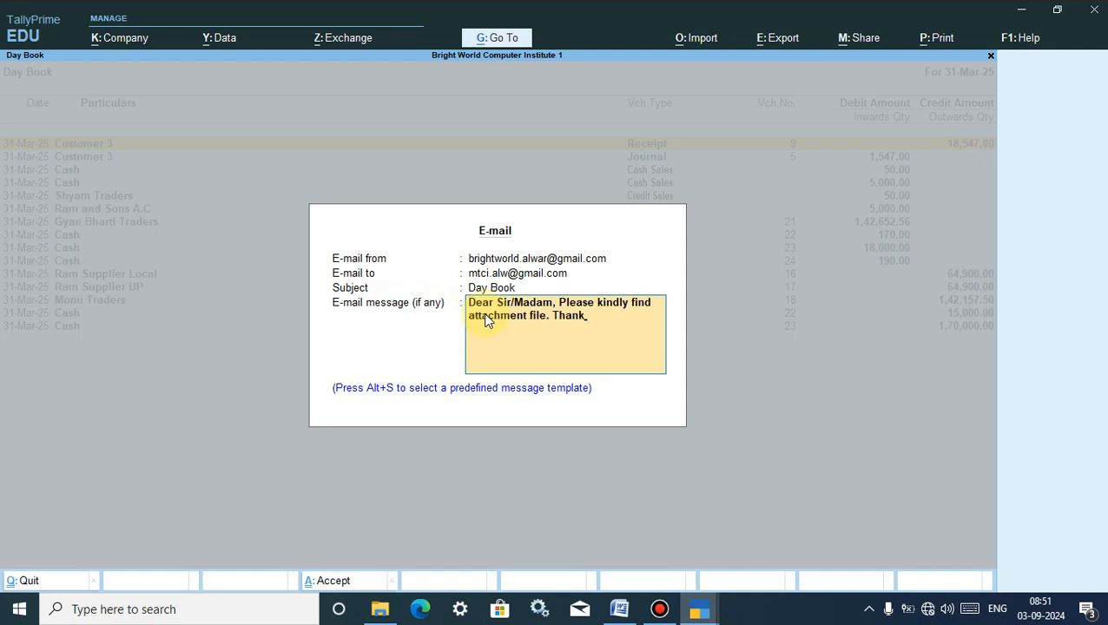
{"action": "type", "text": " You."}
{"action": "key", "text": "ctrl+a"}
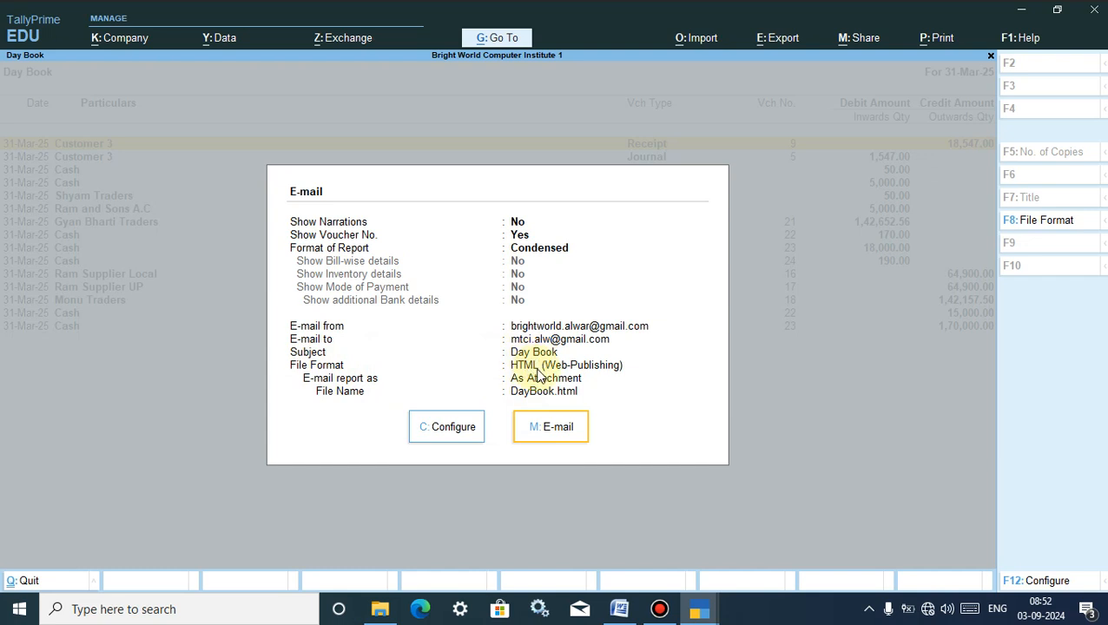
- Set the file format to PDF (Read-only document), leaving Digital Signature as Not Applicable
{"action": "left_click", "coordinate": [453, 432]}
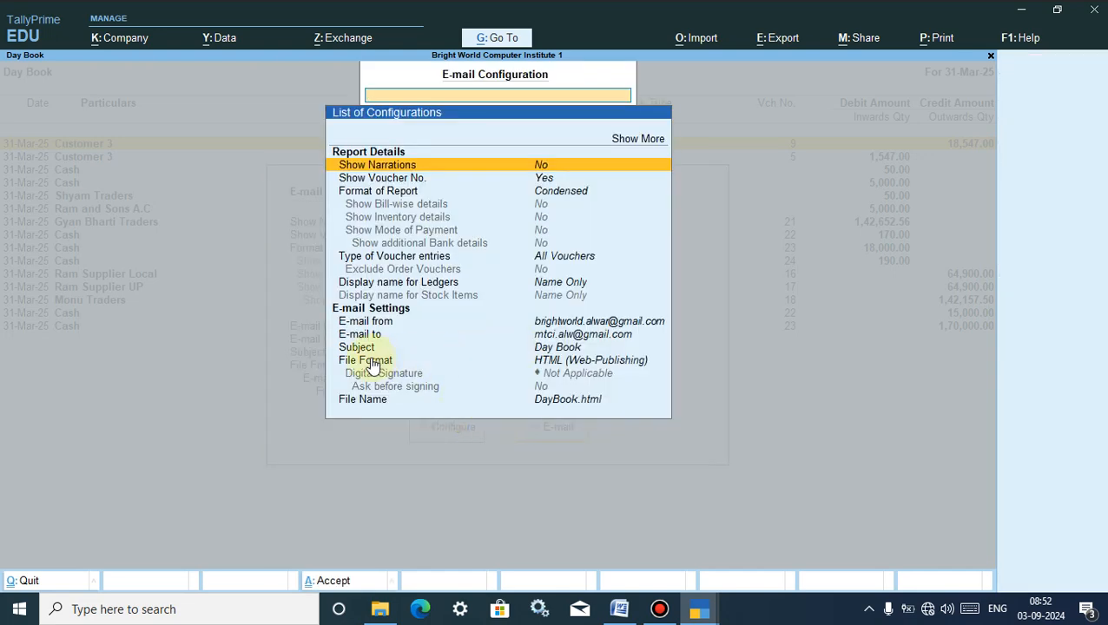
{"action": "left_click", "coordinate": [365, 361]}
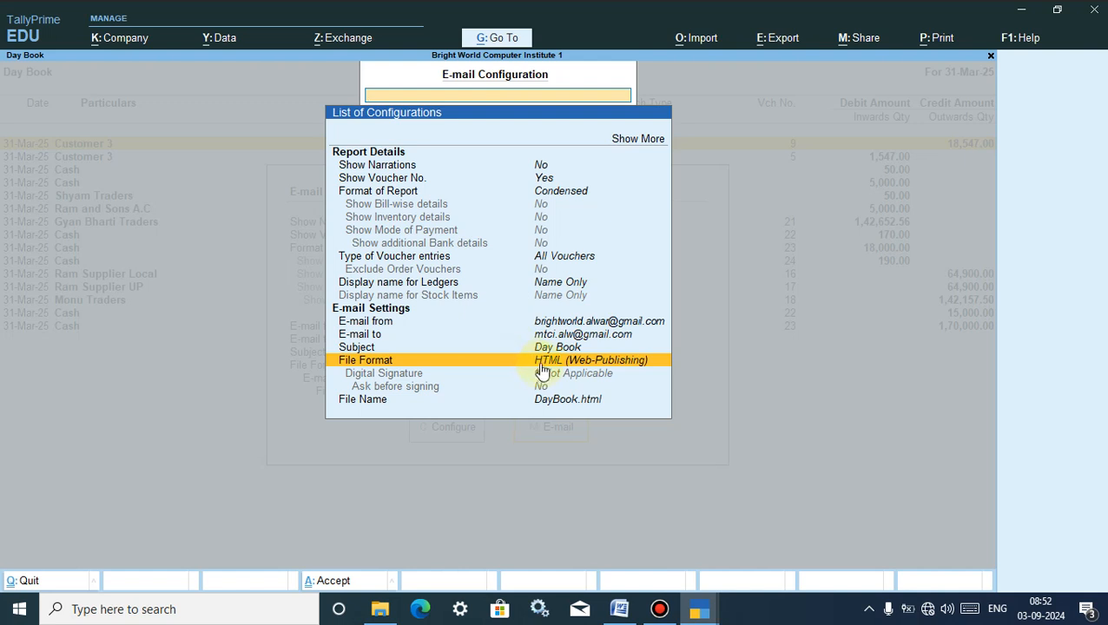
{"action": "left_click", "coordinate": [539, 361]}
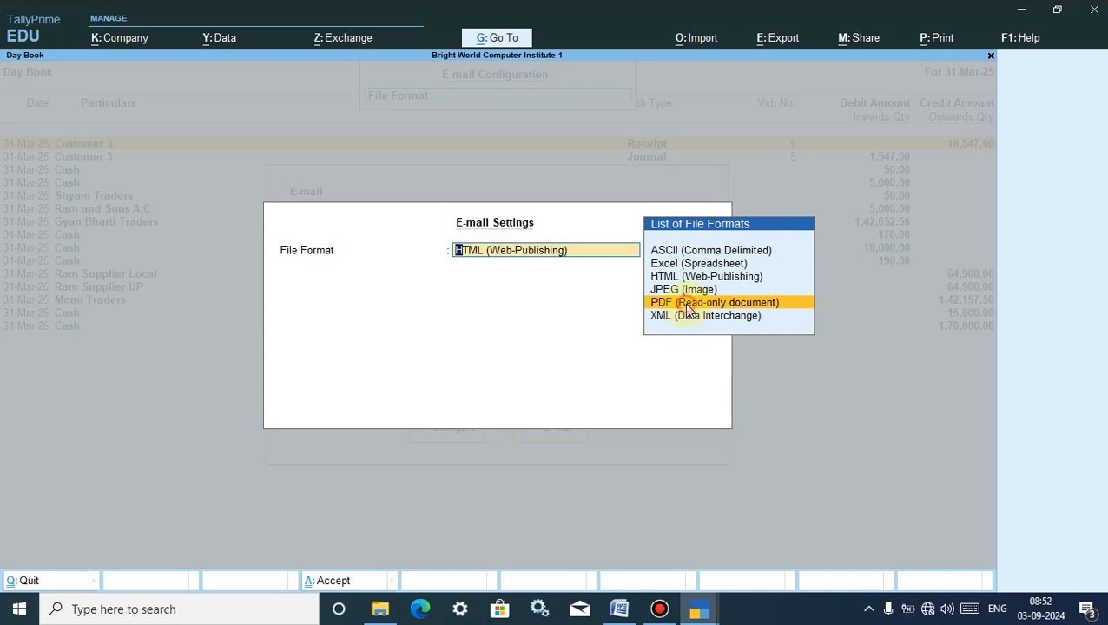
{"action": "left_click", "coordinate": [688, 311]}
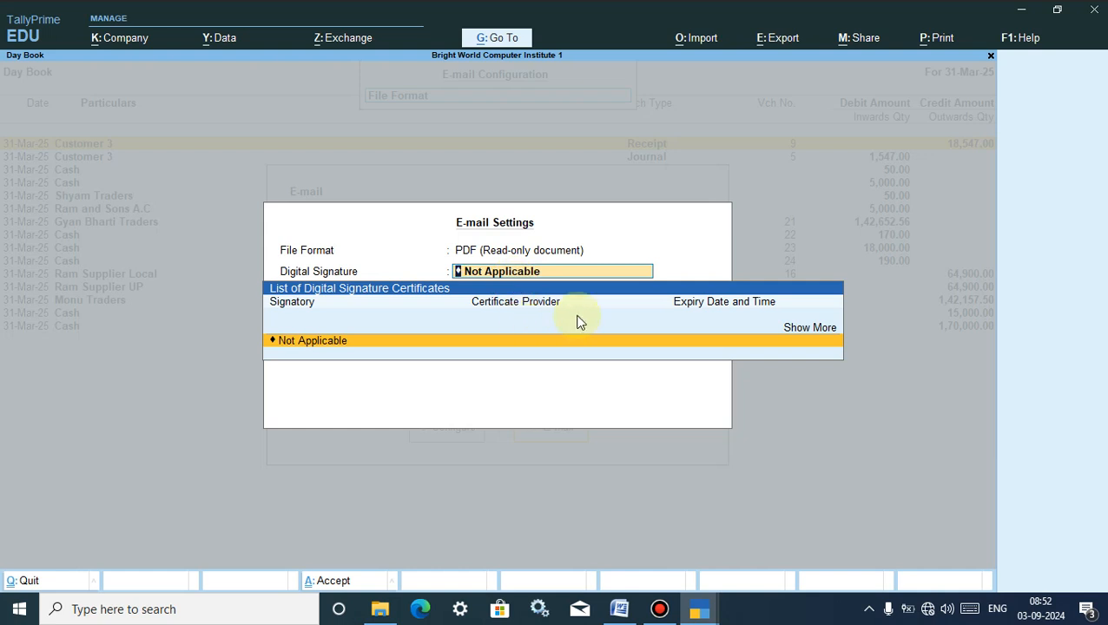
{"action": "key", "text": "Return"}
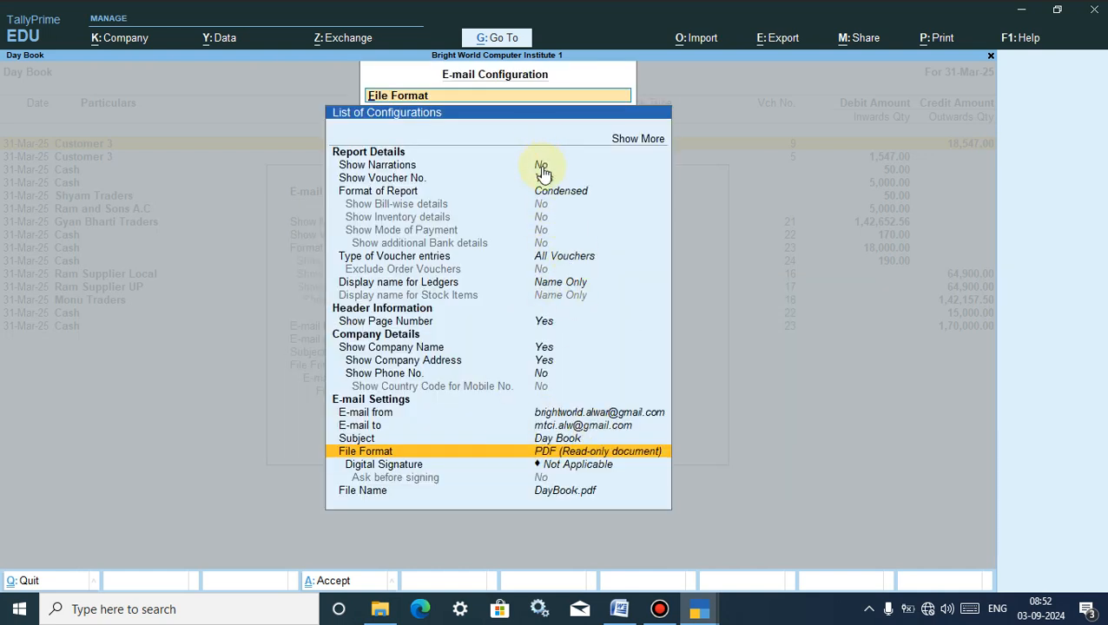
- Turn on narrations, Detailed format, bill-wise, inventory, stock descriptions, payment mode and bank details
{"action": "left_click", "coordinate": [633, 143]}
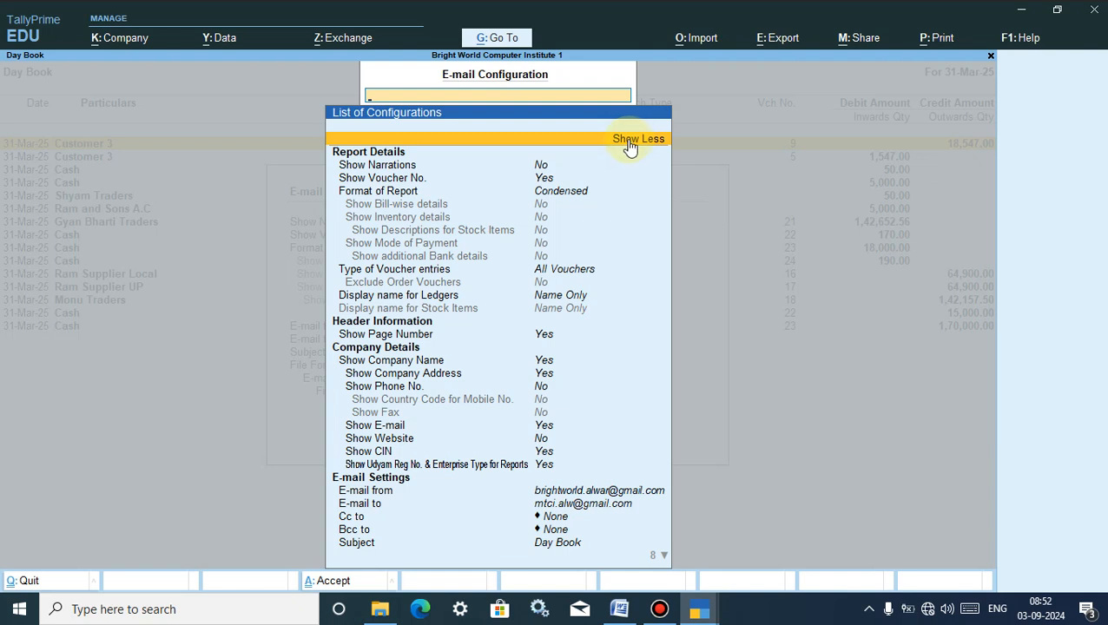
{"action": "left_click", "coordinate": [544, 168]}
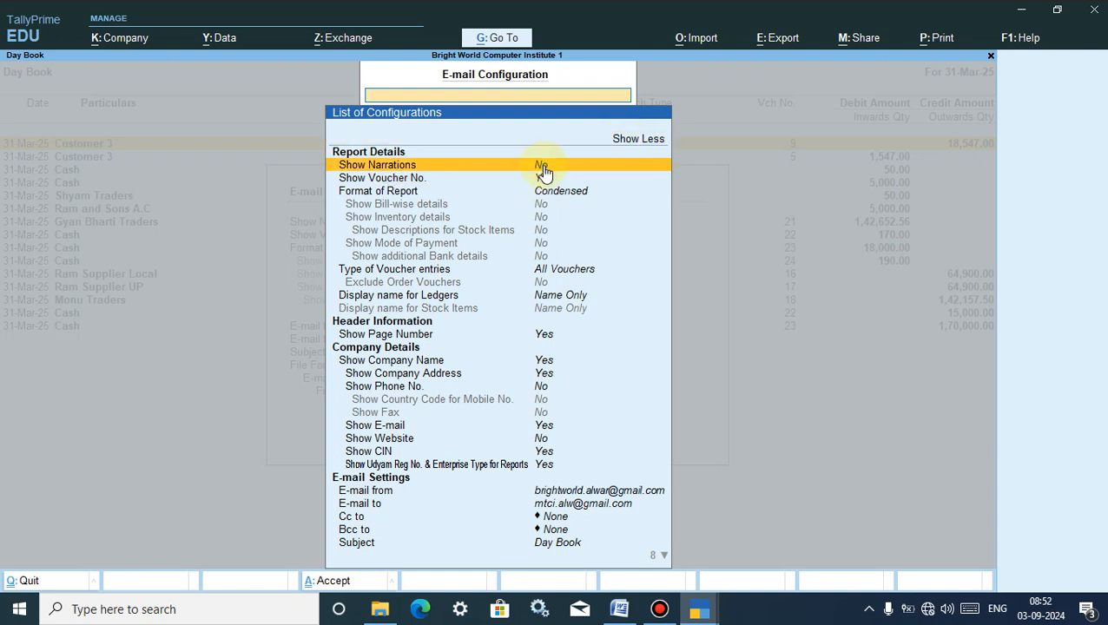
{"action": "left_click", "coordinate": [544, 167]}
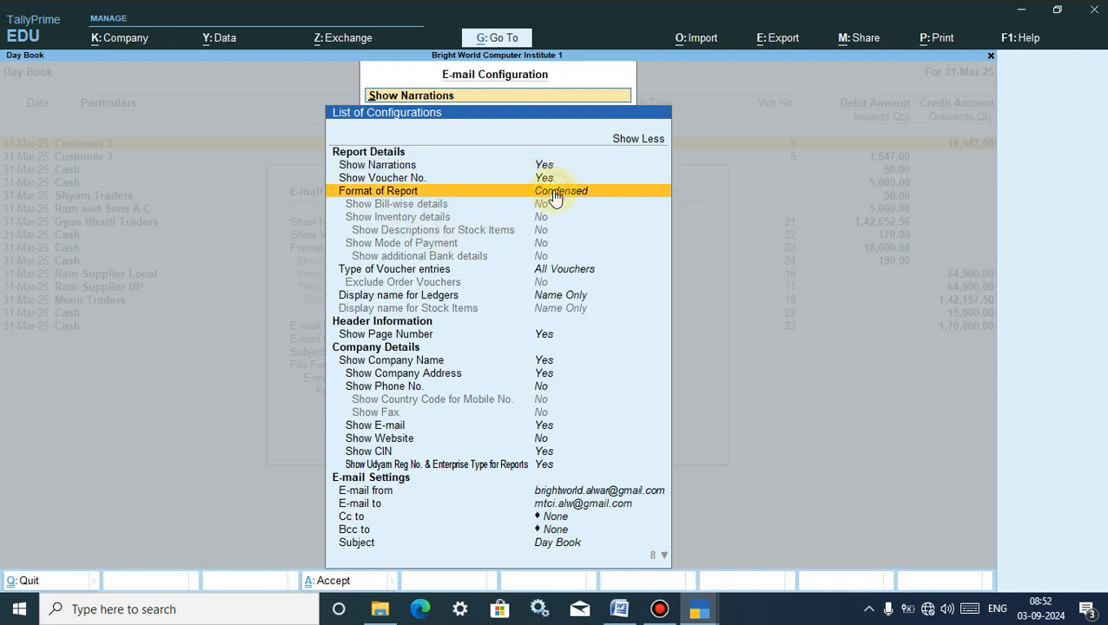
{"action": "left_click", "coordinate": [549, 194]}
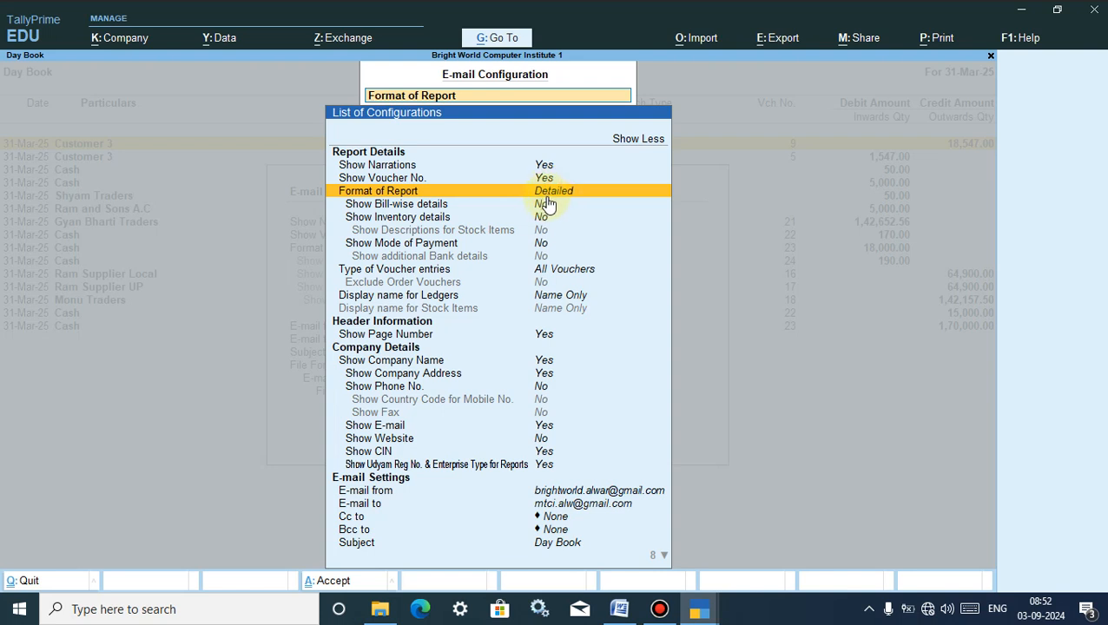
{"action": "left_click", "coordinate": [542, 207]}
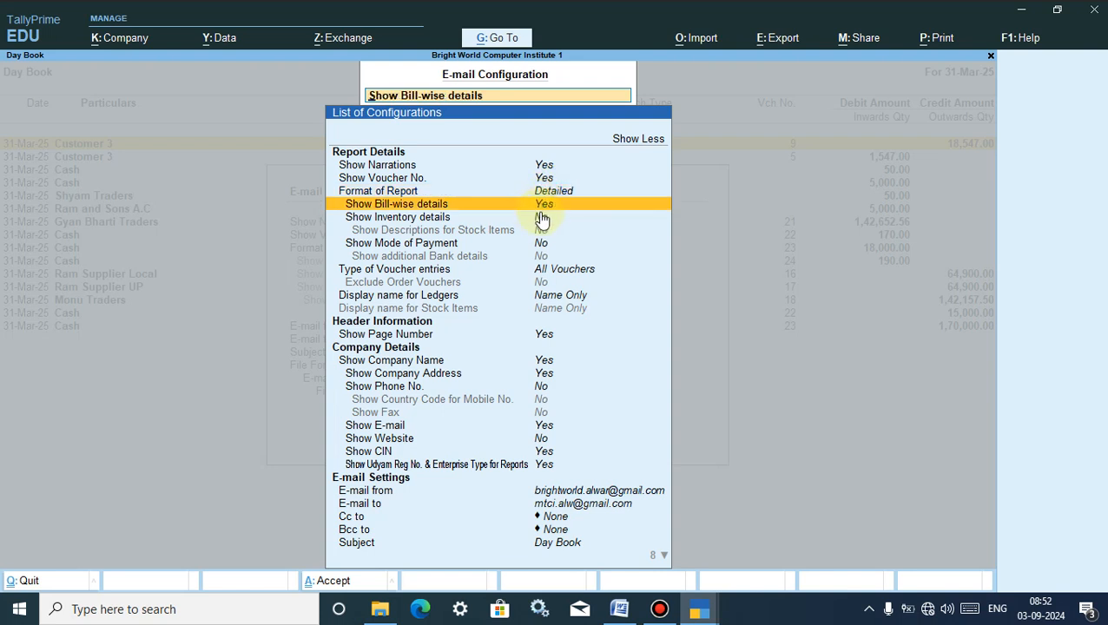
{"action": "left_click", "coordinate": [542, 218]}
{"action": "left_click", "coordinate": [541, 231]}
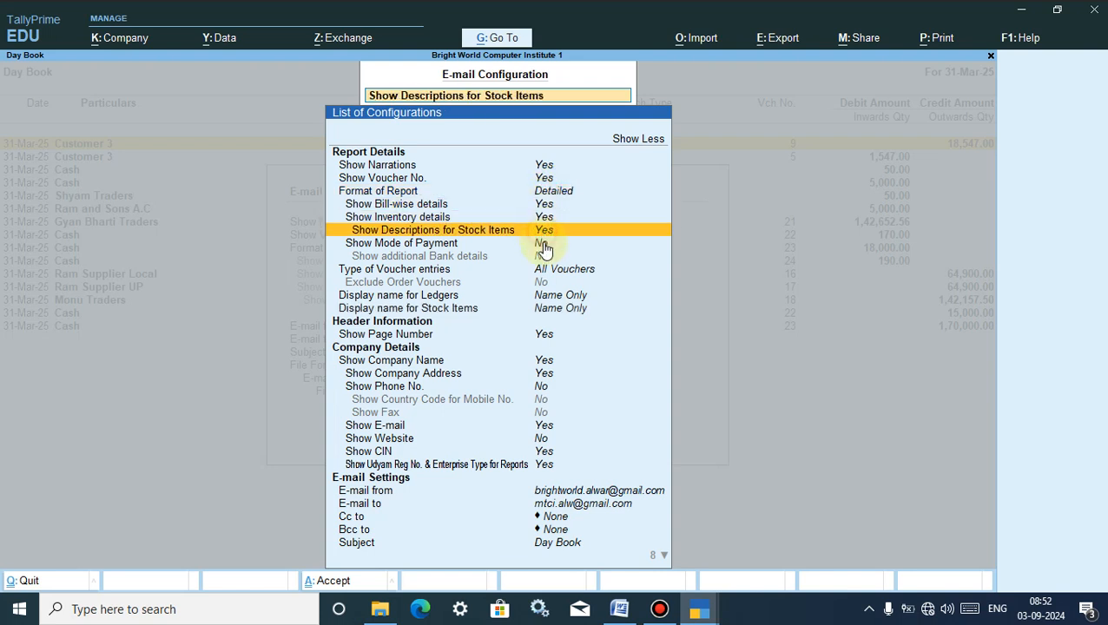
{"action": "left_click", "coordinate": [542, 244]}
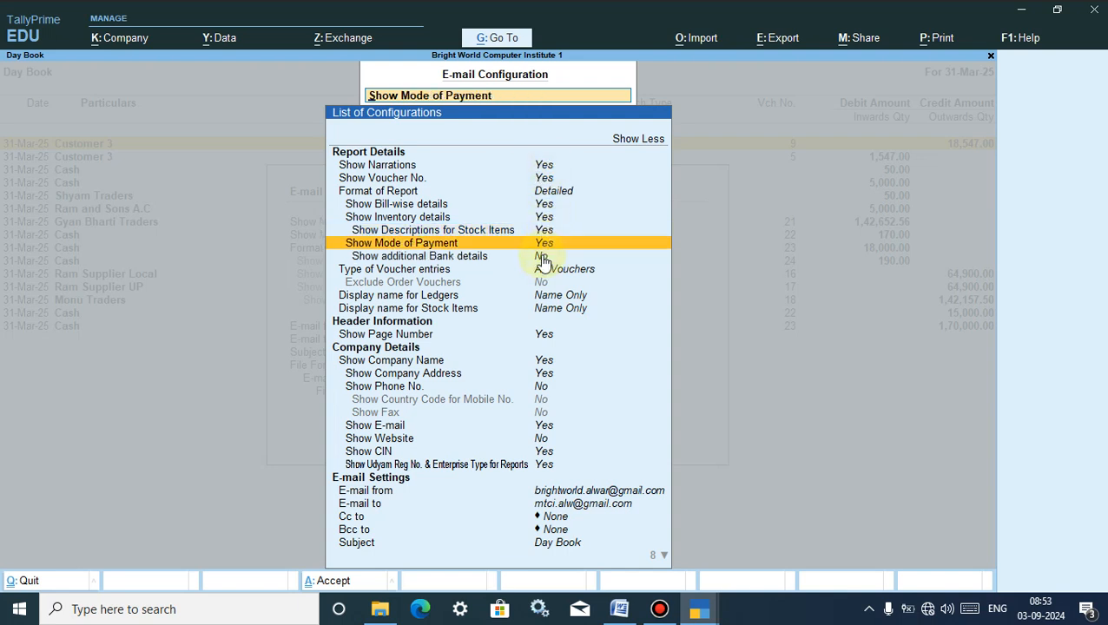
{"action": "left_click", "coordinate": [542, 257]}
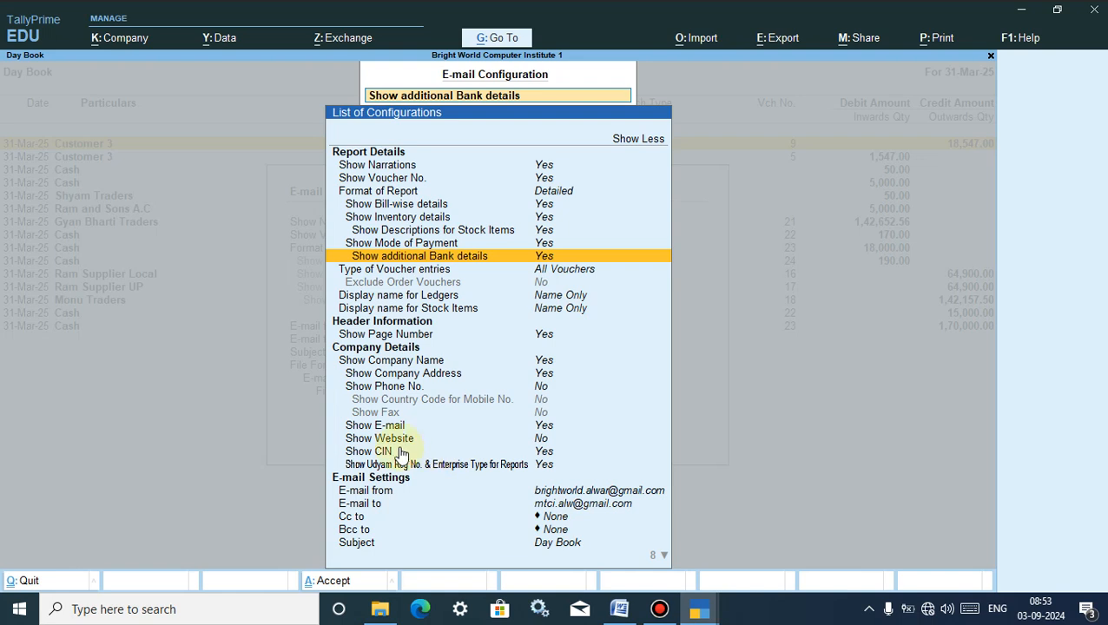
- Set Show Website to No, leaving the phone number off, and close the configuration keeping the settings
{"action": "left_click", "coordinate": [542, 439]}
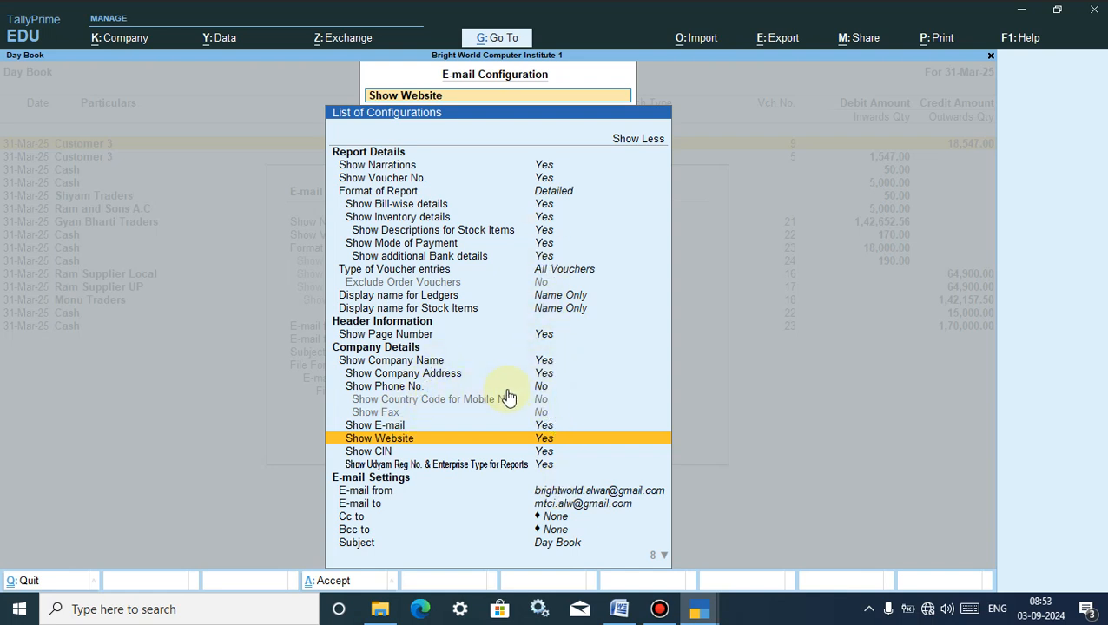
{"action": "left_click", "coordinate": [540, 394]}
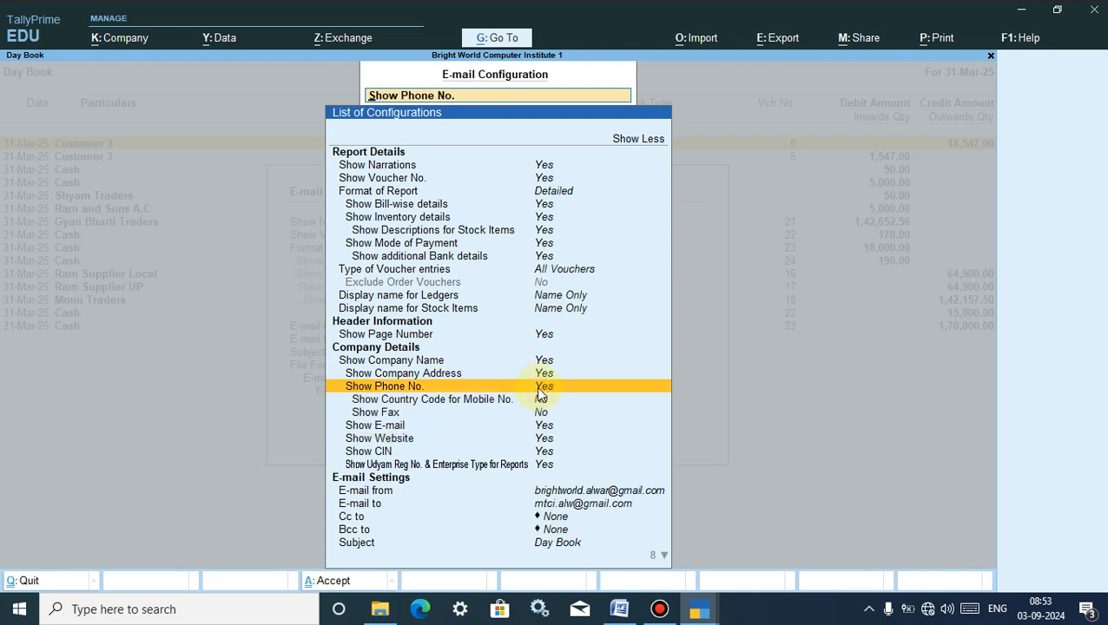
{"action": "left_click", "coordinate": [540, 394]}
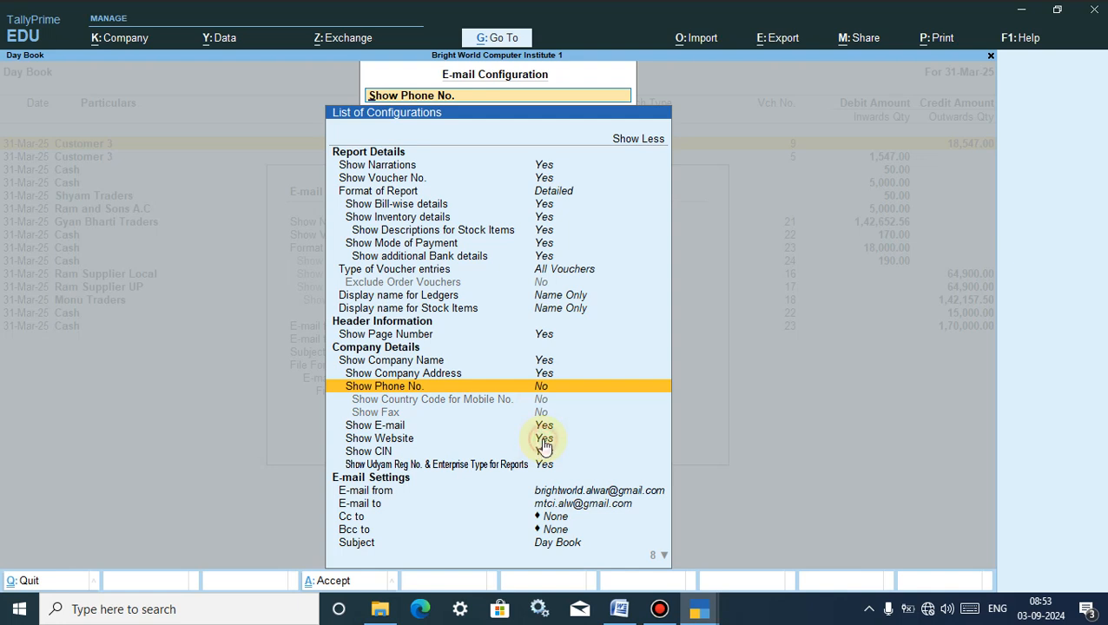
{"action": "left_click", "coordinate": [542, 441]}
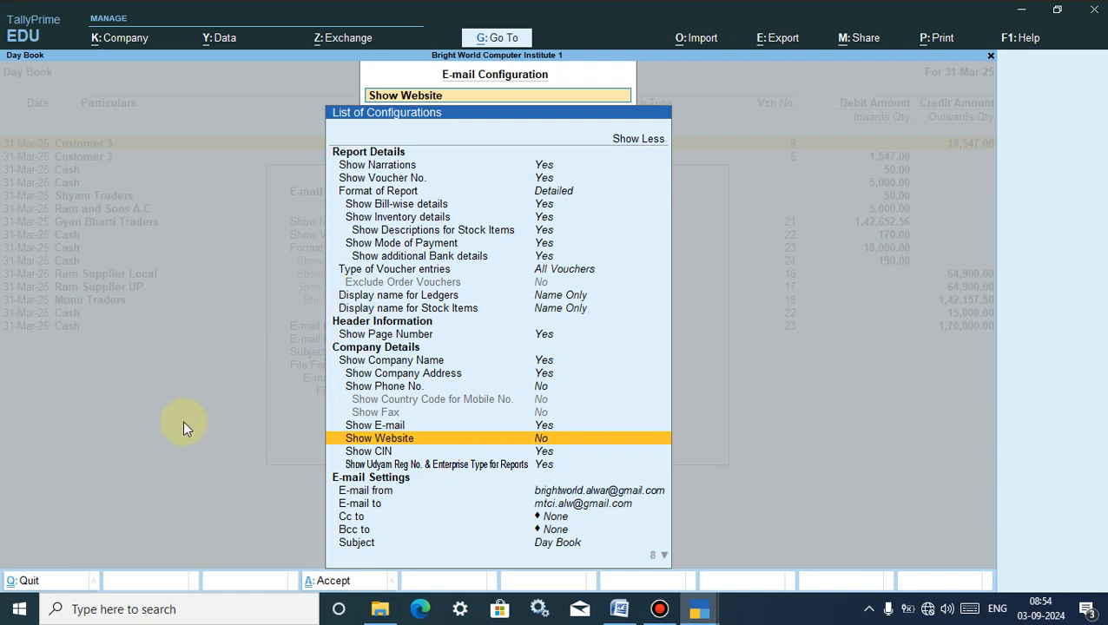
{"action": "left_click", "coordinate": [28, 583]}
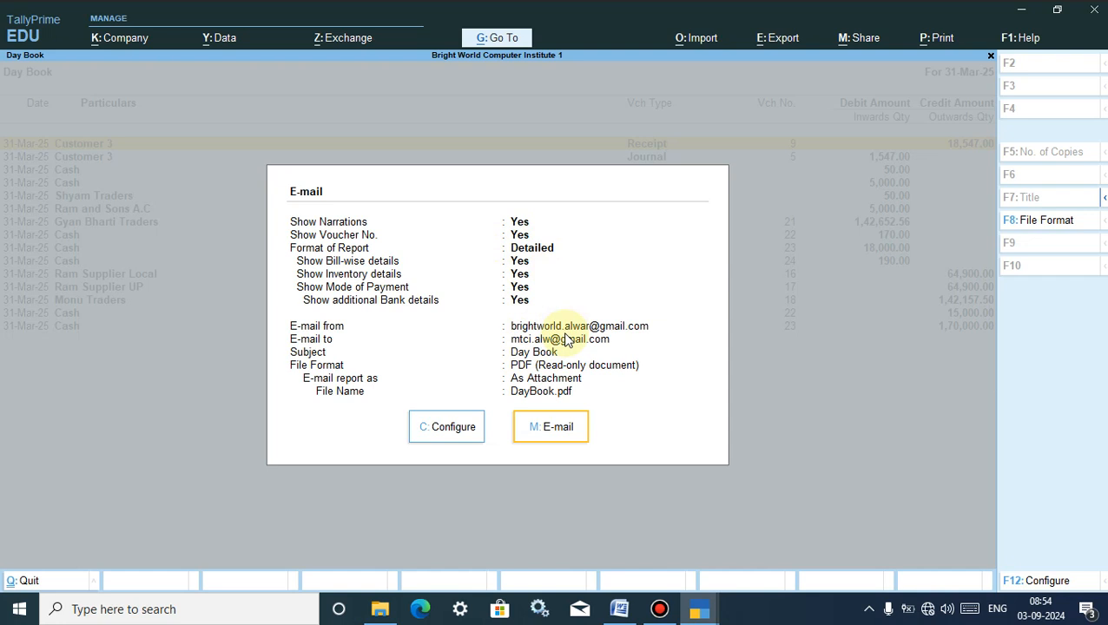
- Send the configured Day Book e-mail to reach the sender authentication prompt
{"action": "left_click", "coordinate": [546, 429]}
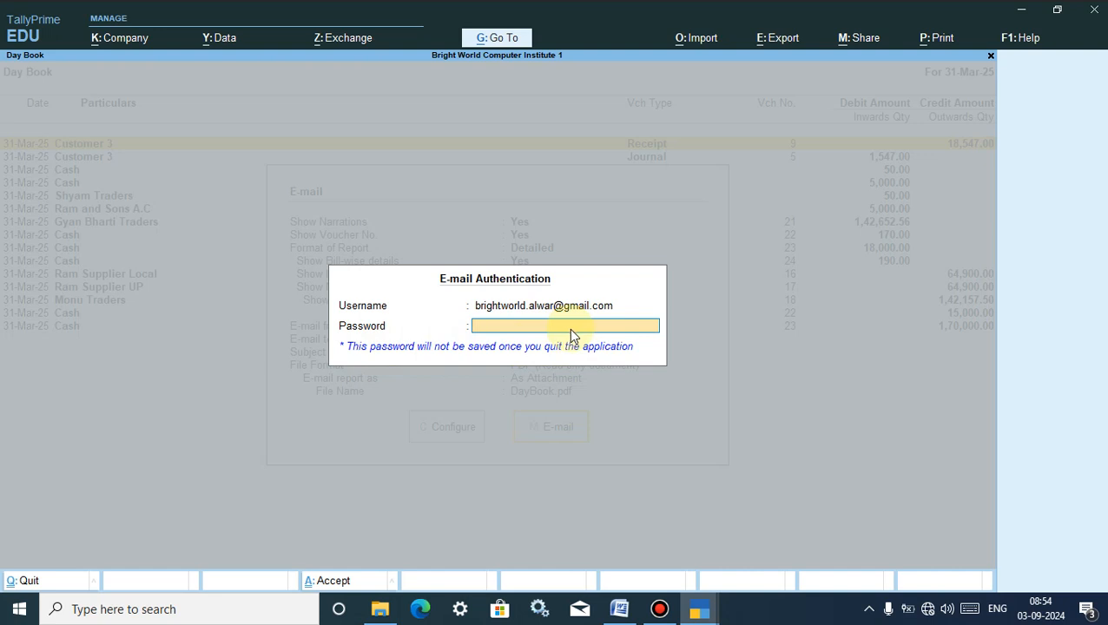
- Enter the sender account password and submit it to send the Day Book e-mail
{"action": "type", "text": "***"}
{"action": "key", "text": "Return"}
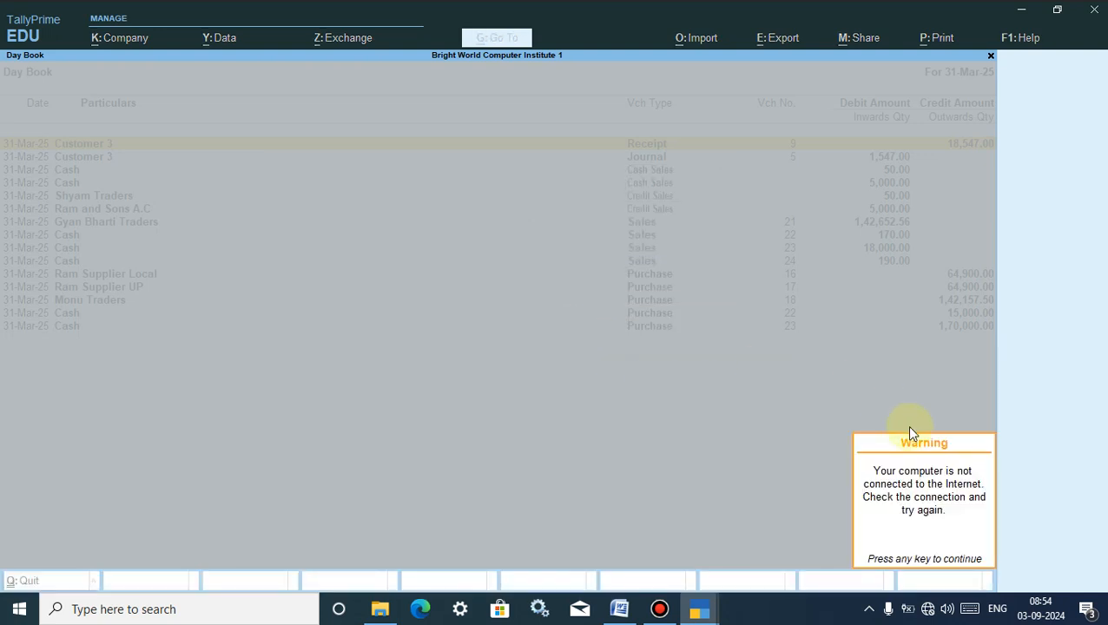